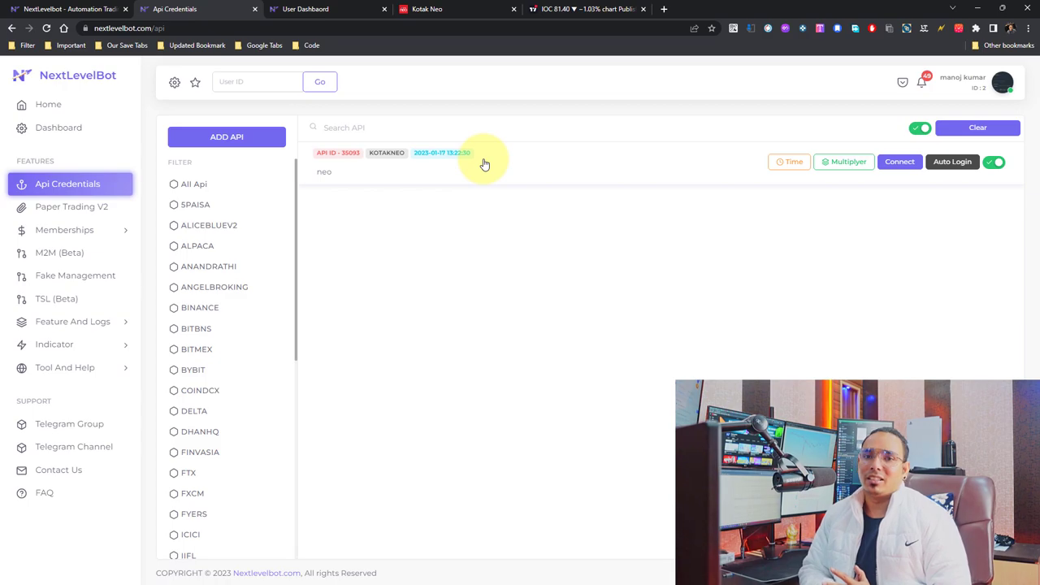
Step: Open the NextLevelBot syntax generator in a new tab and select Kotak Neo Syntax
click(313, 10)
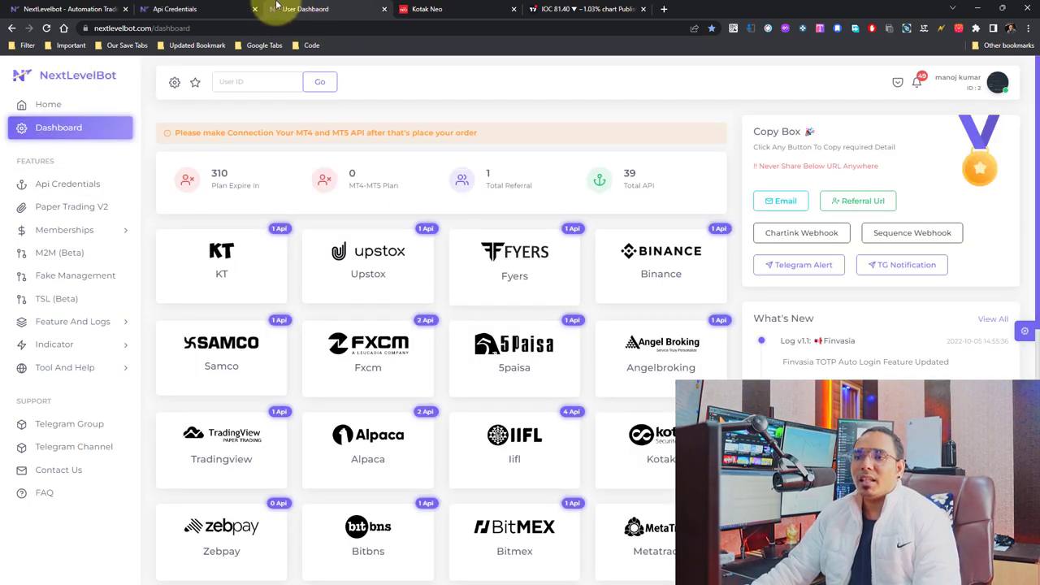
click(97, 9)
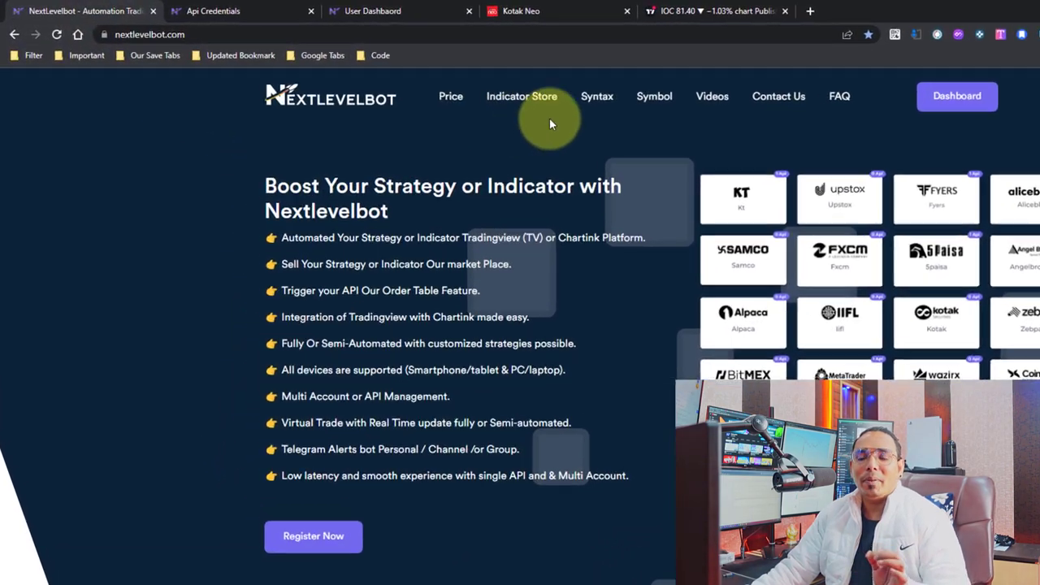
right_click(601, 101)
click(646, 106)
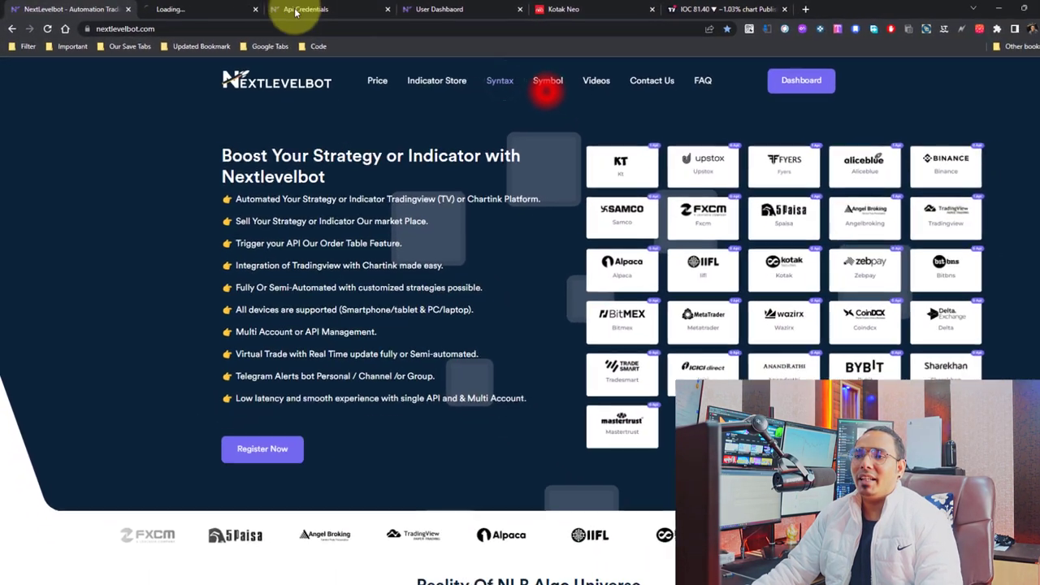
click(187, 9)
scroll(420, 254, down, 2)
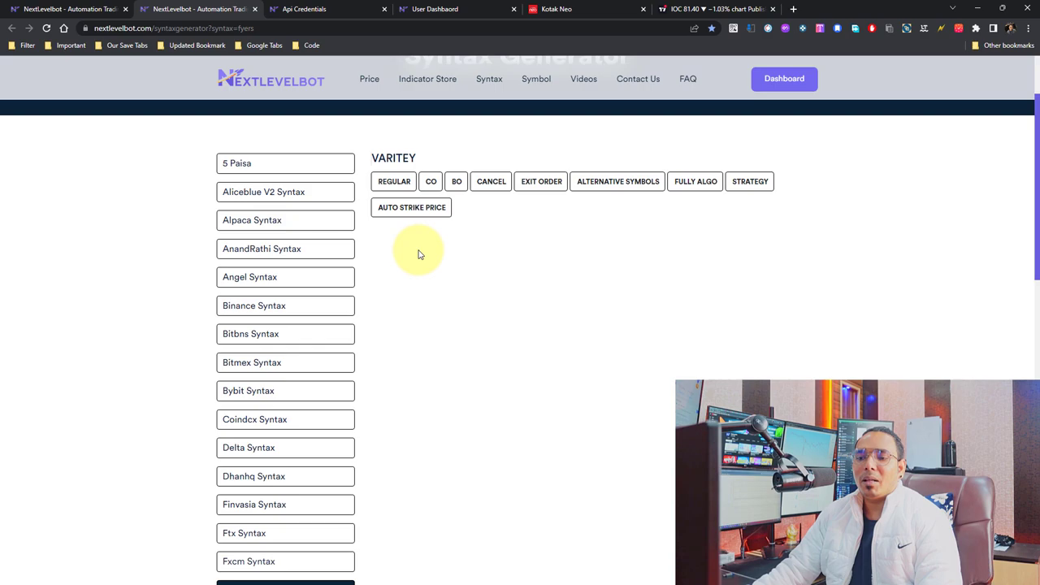
scroll(318, 352, down, 6)
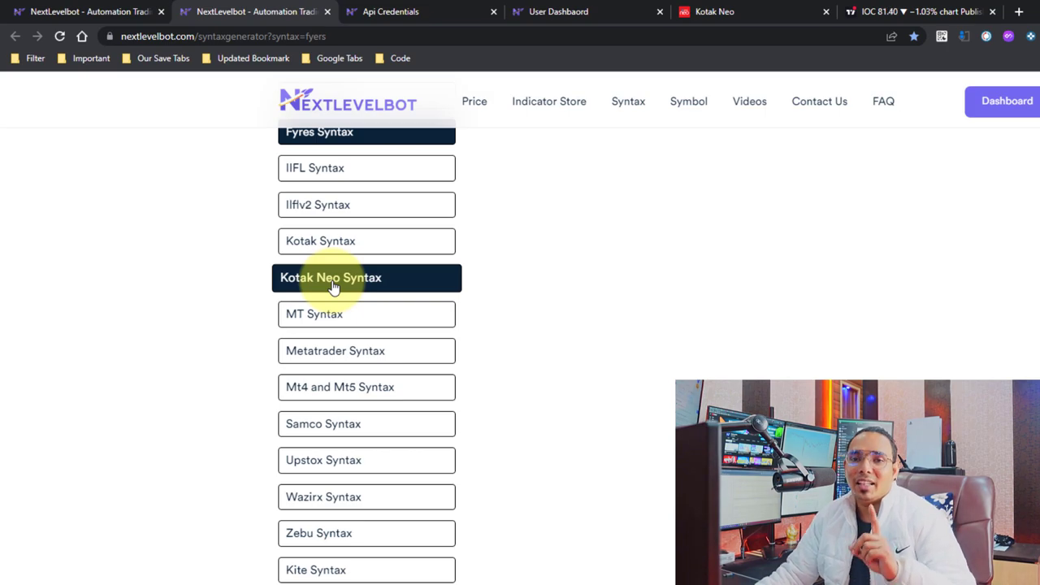
click(333, 281)
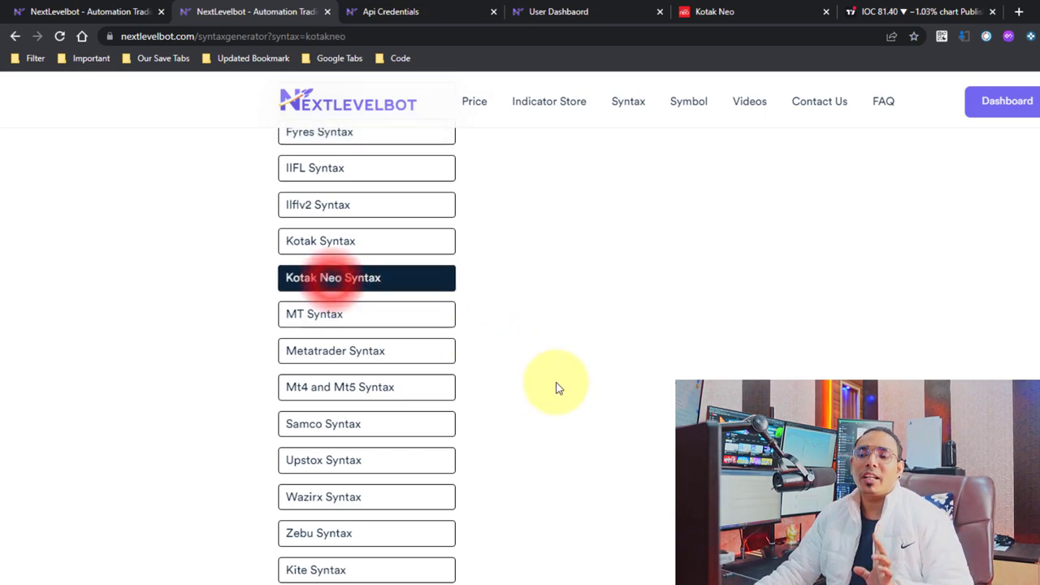
Step: Choose the REGULAR variety and enter the example symbol IOC-EQ as the trading symbol
scroll(550, 339, down, 1)
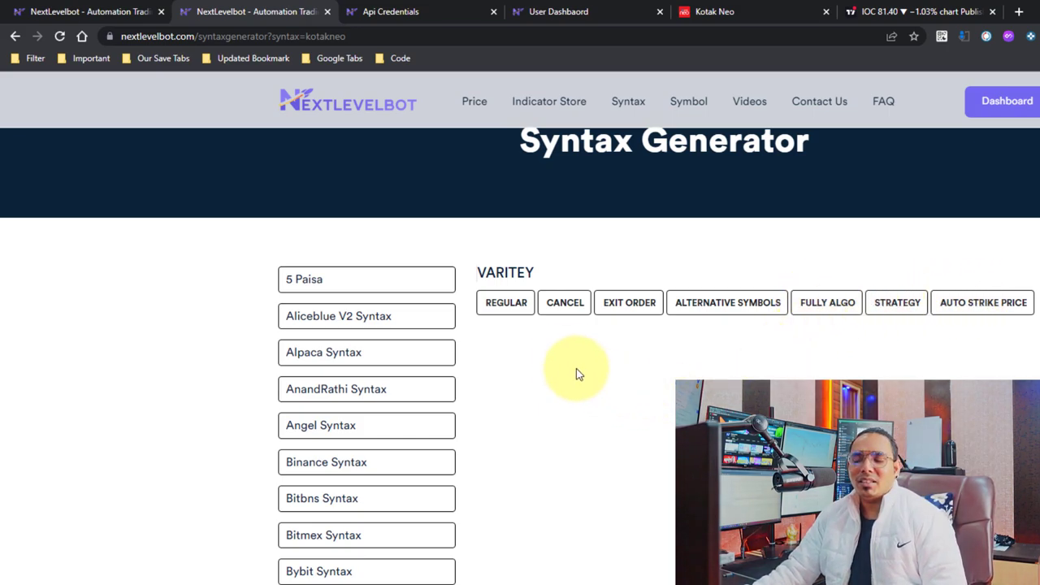
click(509, 304)
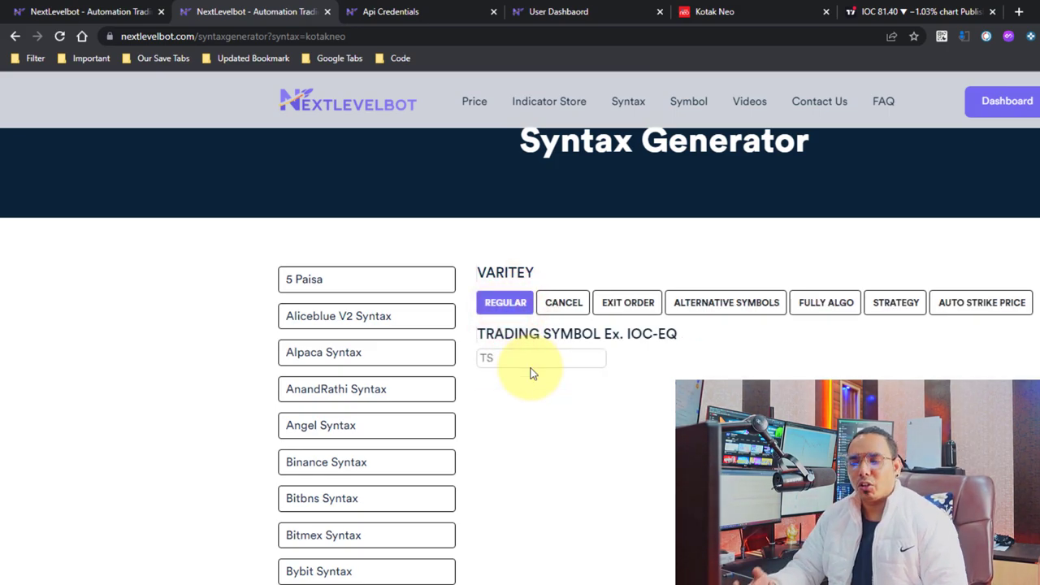
drag(626, 334, 683, 340)
key(ctrl+c)
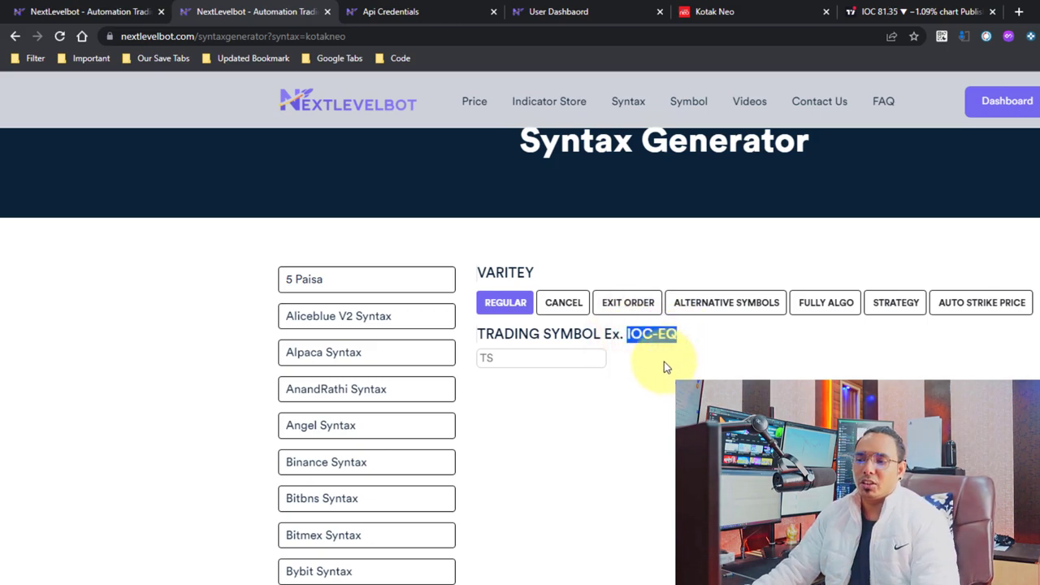
click(551, 363)
key(ctrl+v)
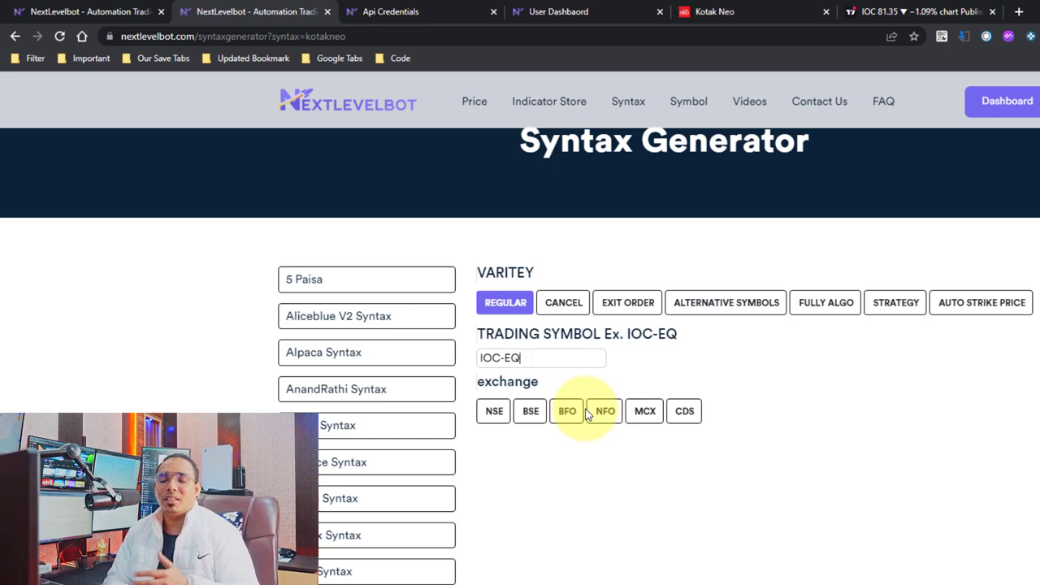
Step: Set the exchange to NSE, the quantity to 1 and the transition type to BUY
click(494, 411)
click(516, 466)
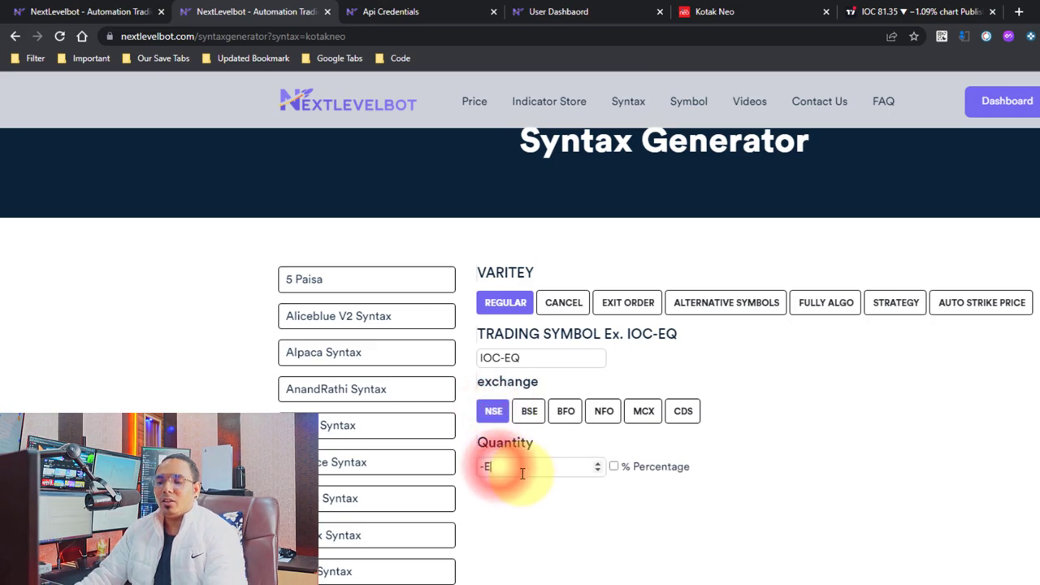
text(-1)
key(BackSpace)
key(BackSpace)
text(1)
click(494, 520)
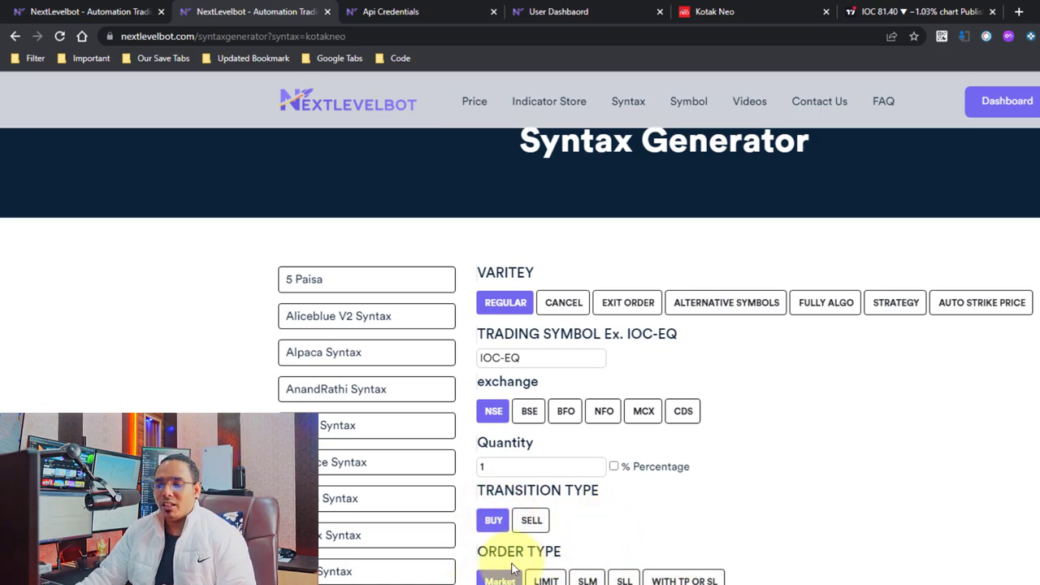
Step: Set the order type to WITH TP OR SL and enter an FTSL of 0.20
click(685, 580)
scroll(528, 421, down, 1)
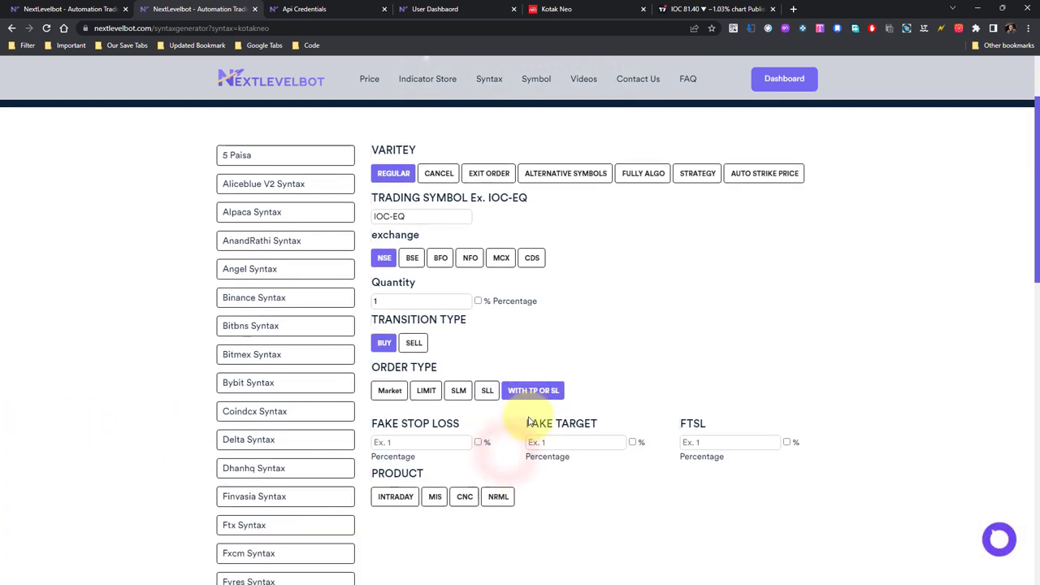
scroll(528, 422, down, 1)
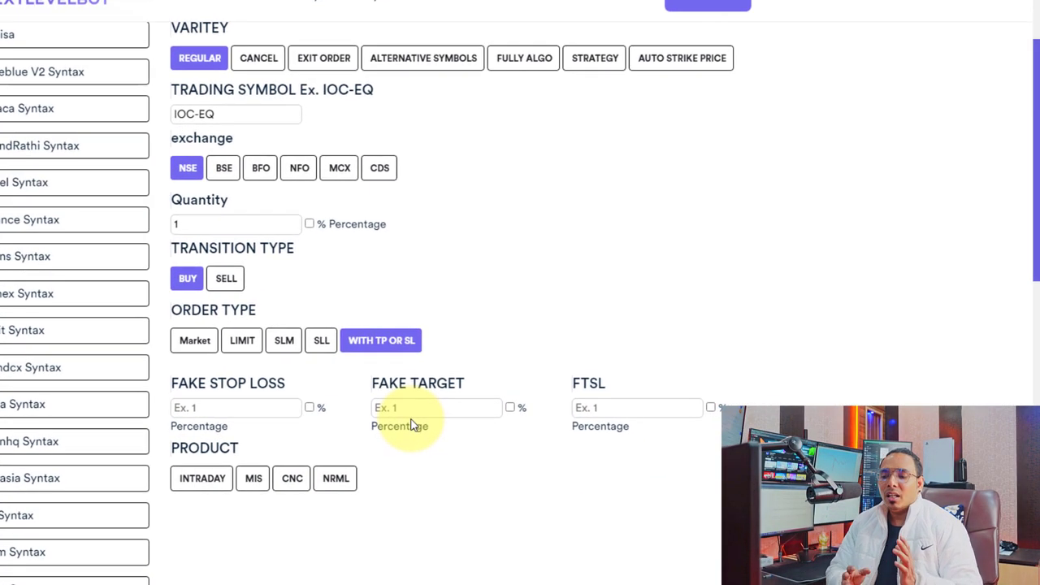
drag(255, 382, 316, 390)
drag(427, 383, 643, 382)
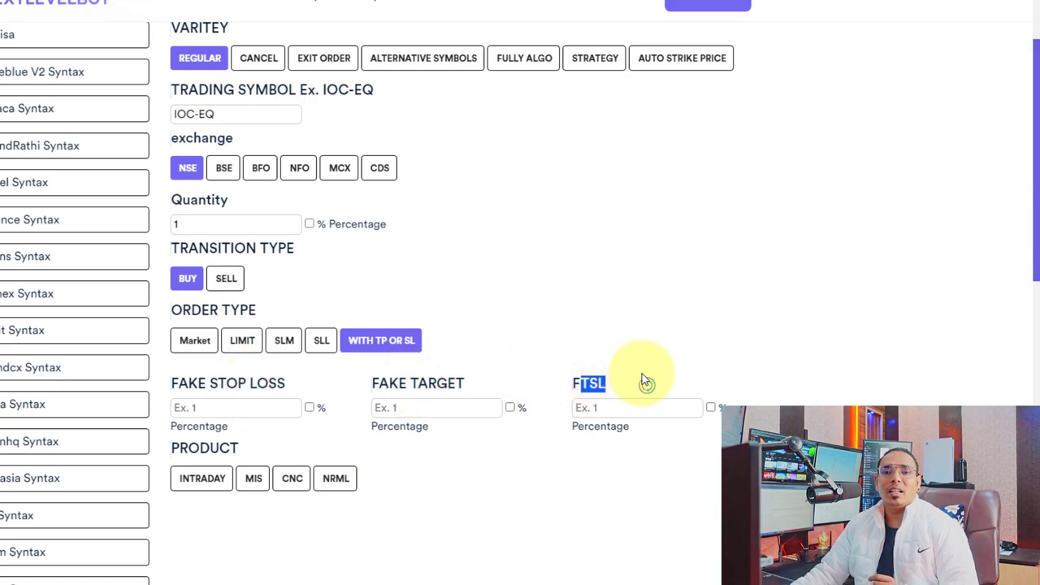
click(590, 409)
text(0.20)
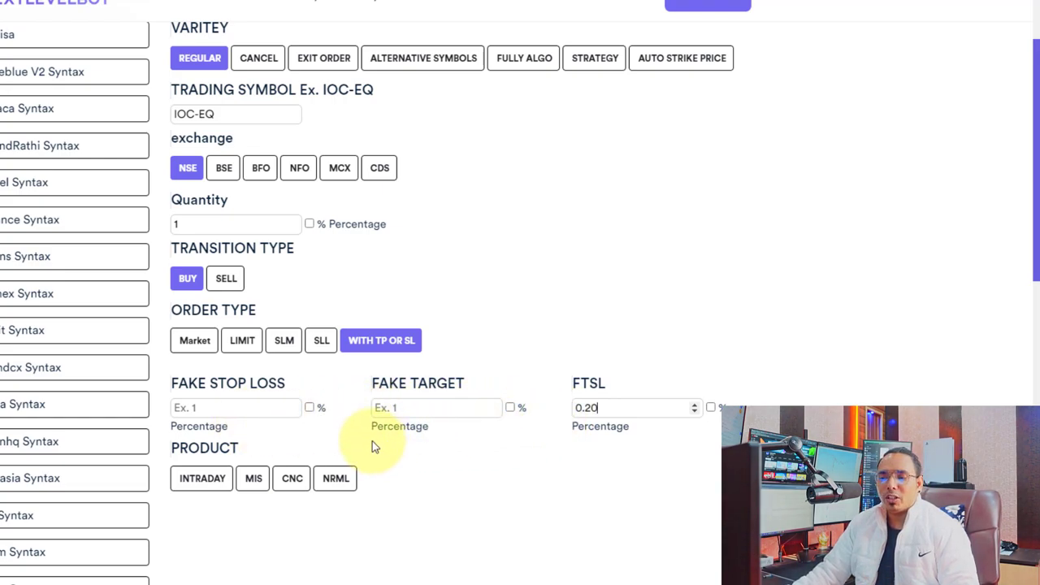
Step: Select the MIS product, then generate the KOTAKNEO code and copy it
click(252, 478)
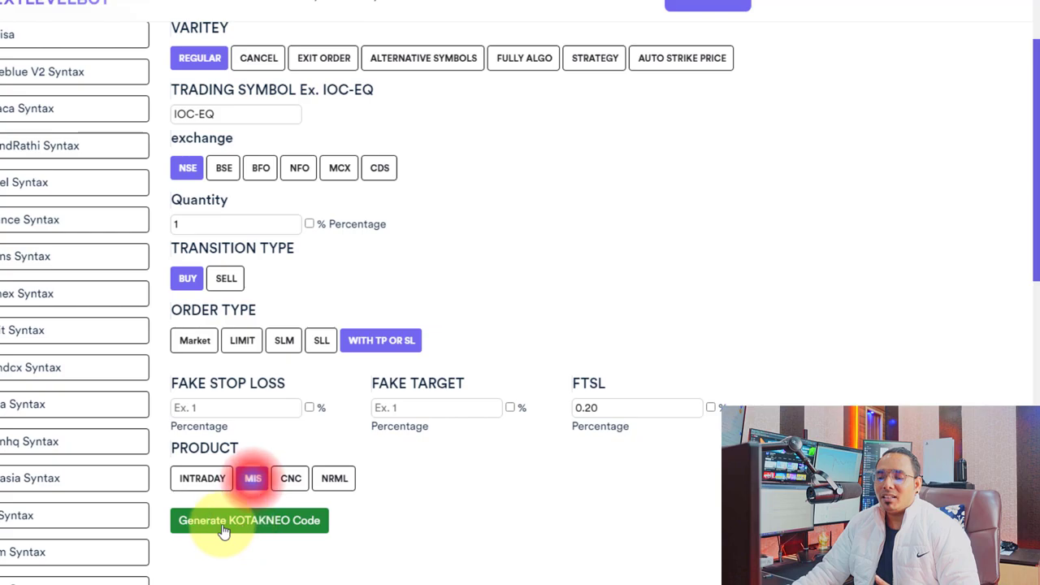
click(226, 527)
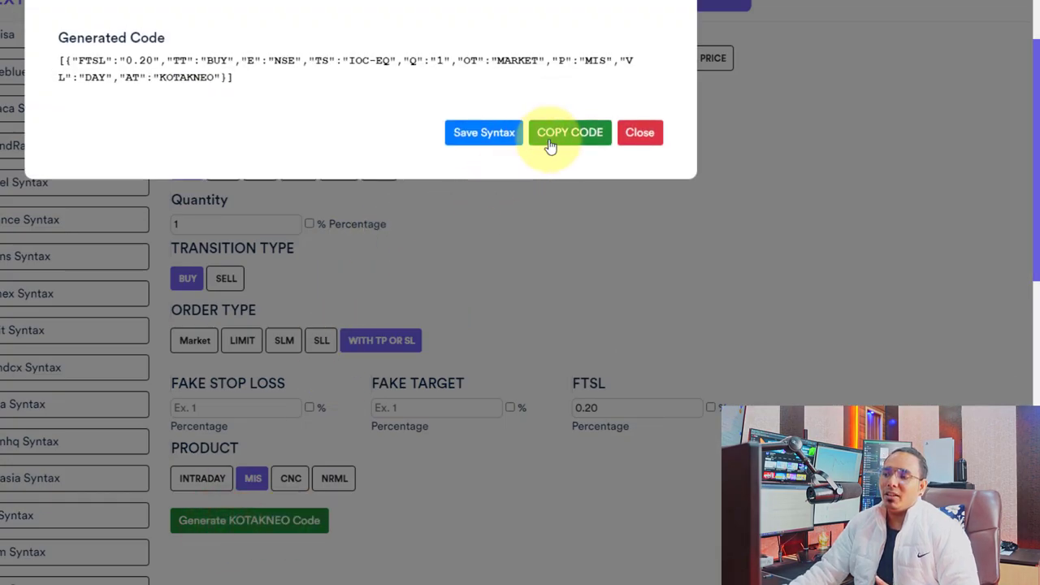
click(550, 145)
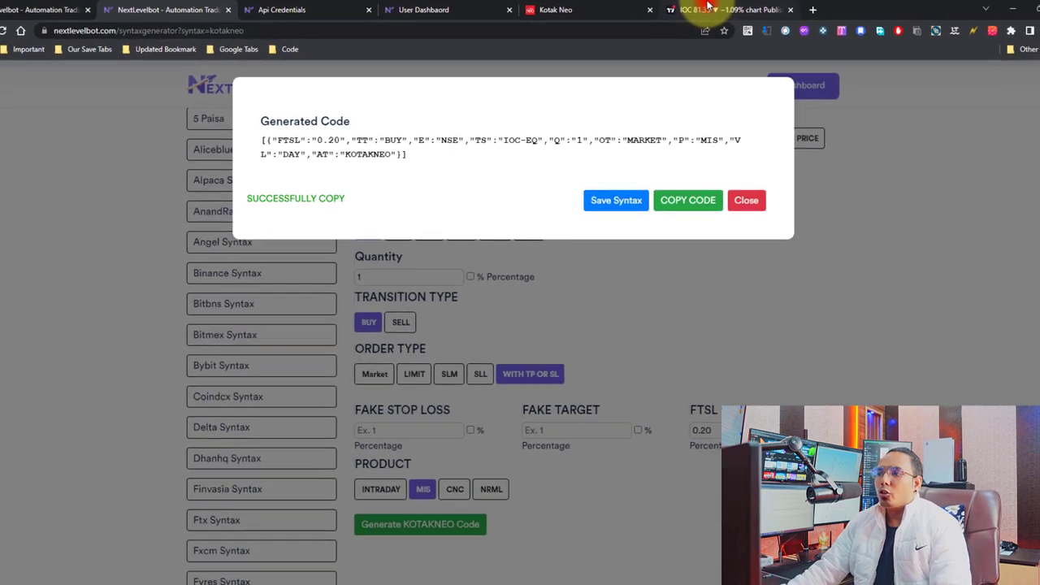
Step: Switch to the TradingView IOC chart and draw a horizontal line at about 76.55, below the latest candles
click(699, 10)
drag(456, 271, 464, 273)
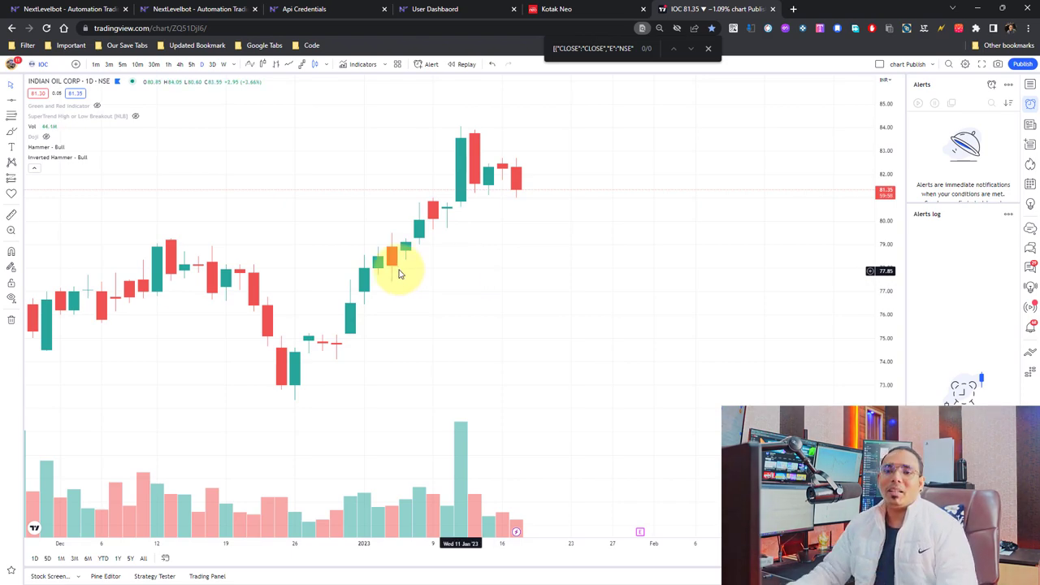
click(10, 98)
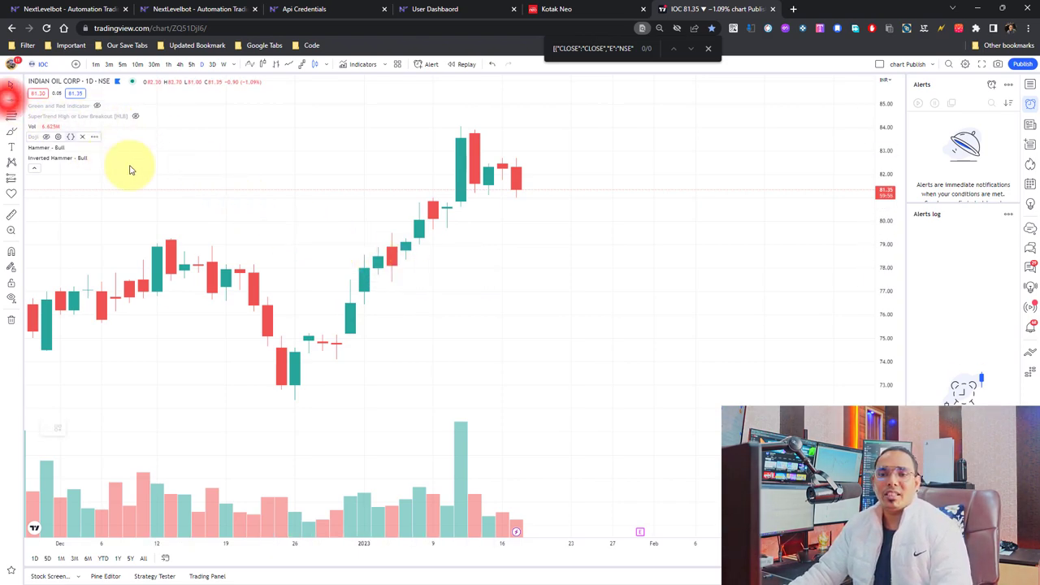
click(416, 300)
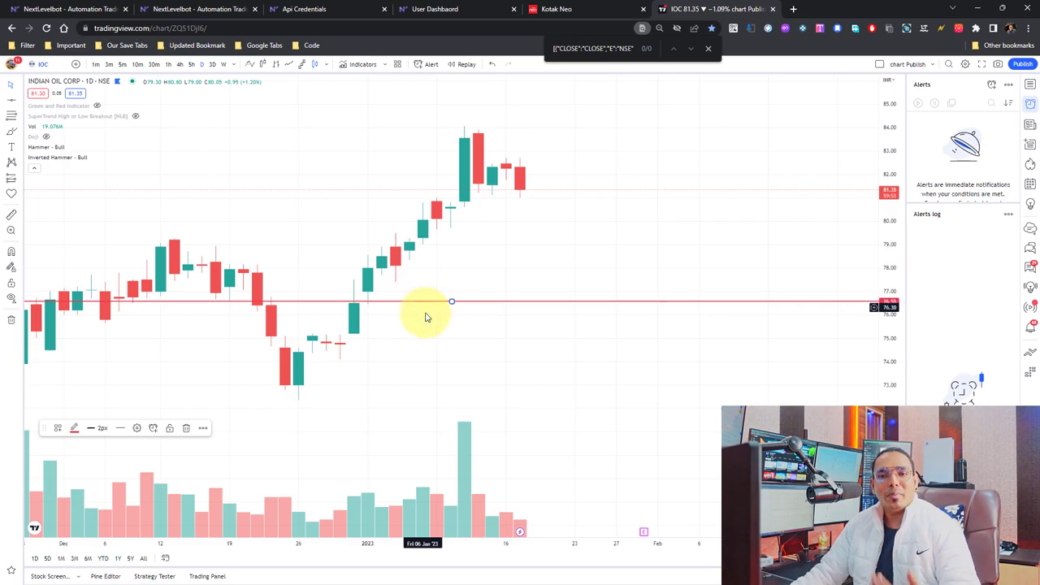
Step: Create an alert on the horizontal line named TEST ORDER, with the copied KOTAKNEO code replacing the default message
right_click(455, 301)
click(476, 306)
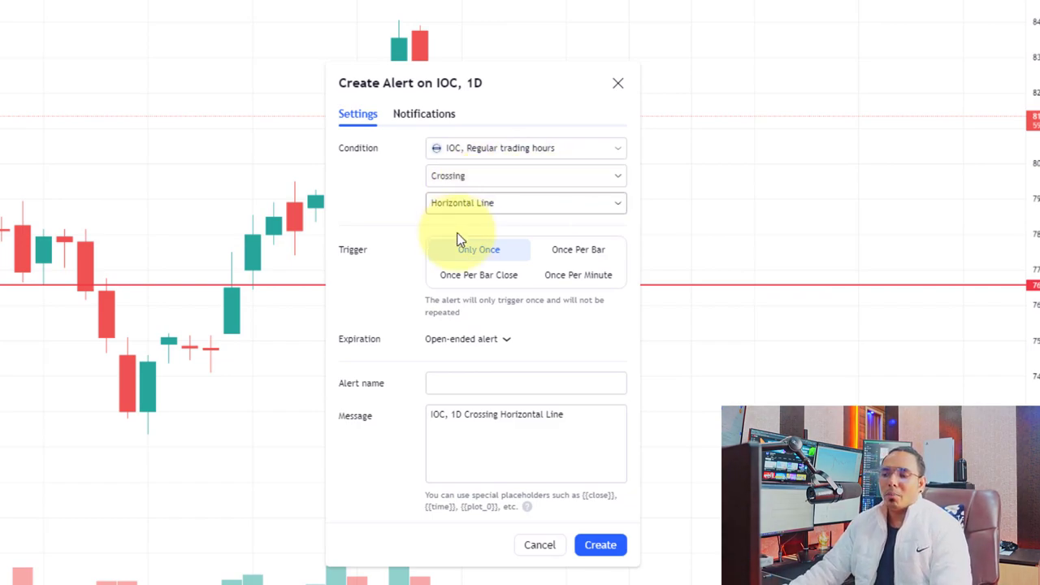
click(474, 383)
text(TEST ORDER)
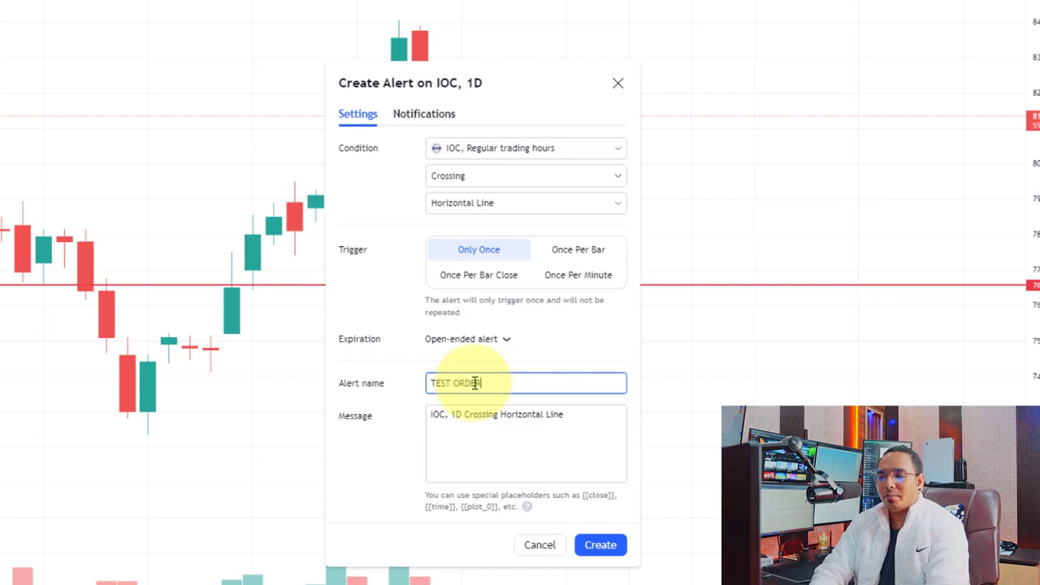
click(464, 429)
key(ctrl+a)
key(BackSpace)
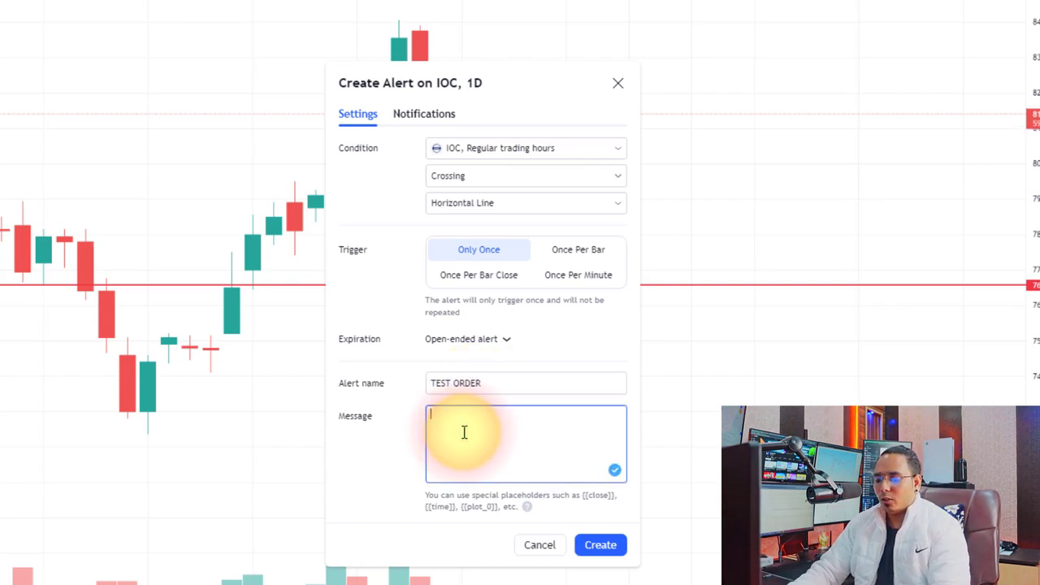
key(ctrl+v)
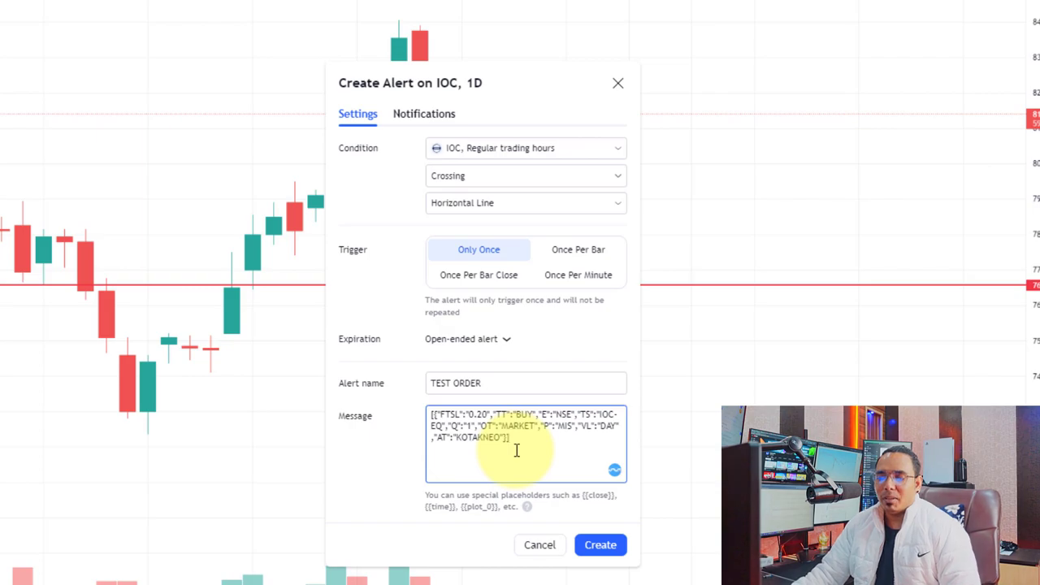
click(592, 539)
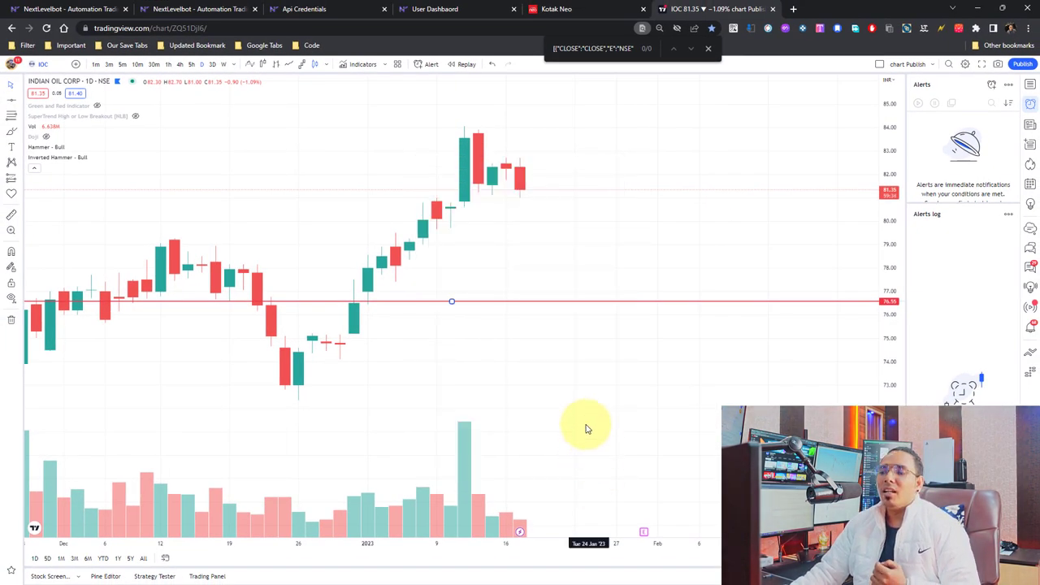
mouse_move(941, 133)
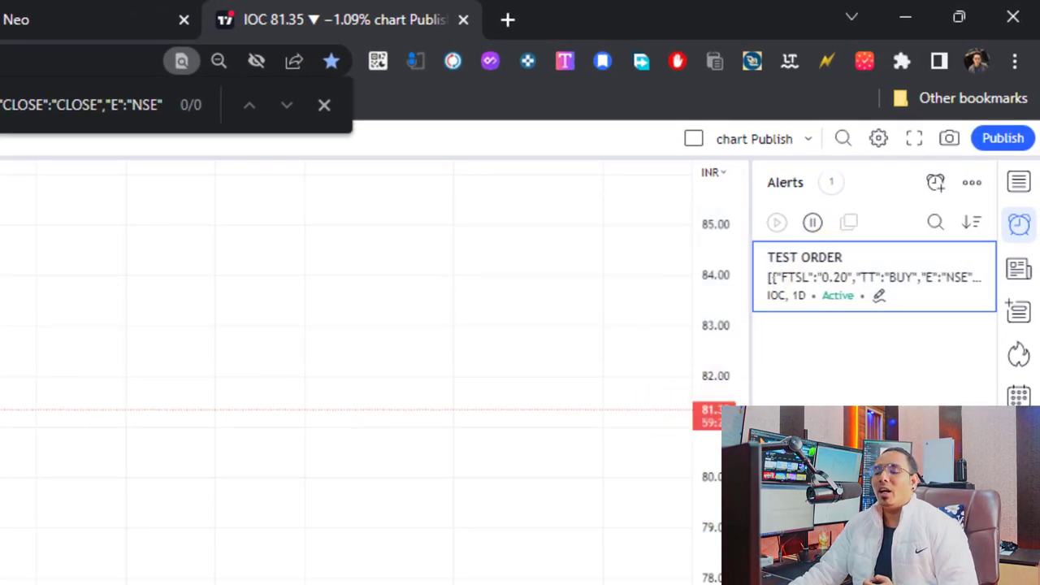
Step: Switch to Kotak Neo, reload the page and view the portfolio before the alert is triggered
scroll(77, 496, up, 2)
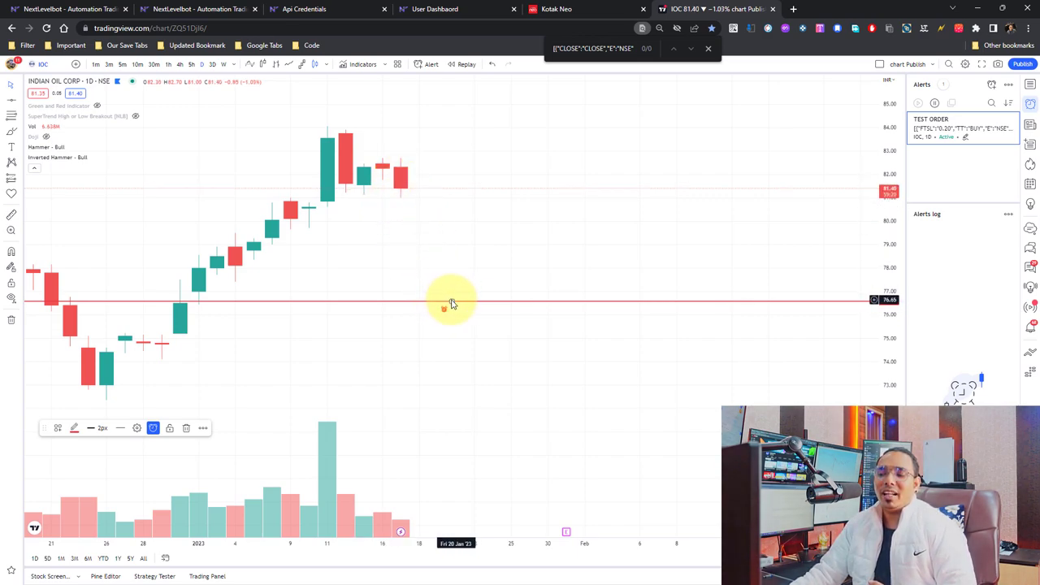
drag(451, 300, 452, 302)
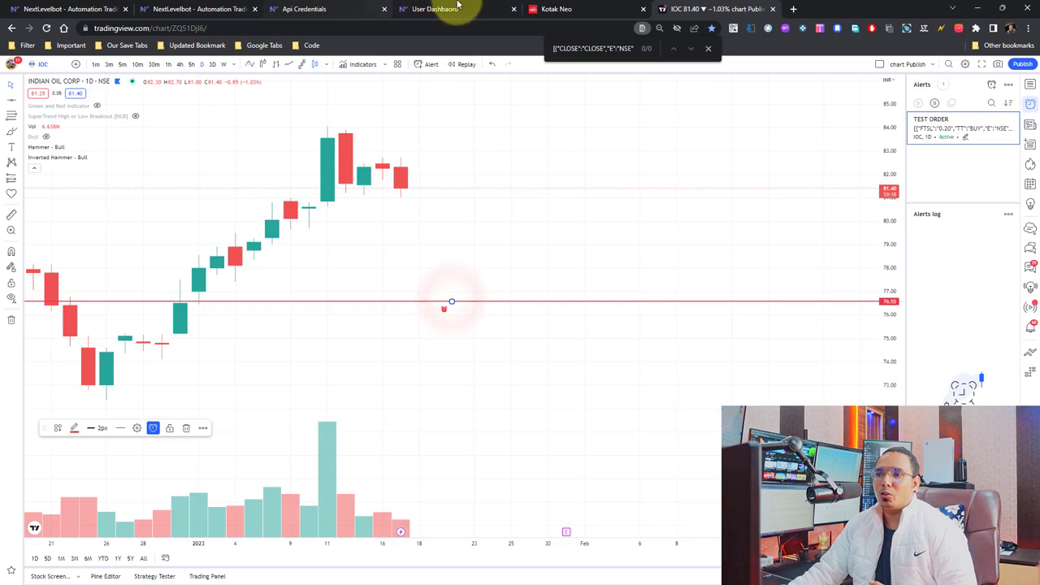
click(589, 7)
click(46, 28)
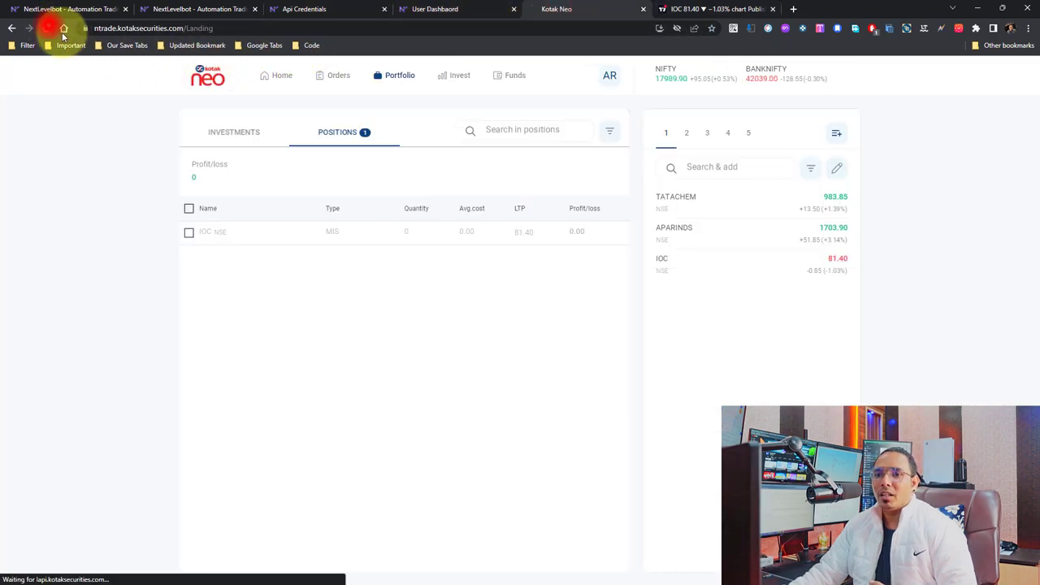
click(400, 75)
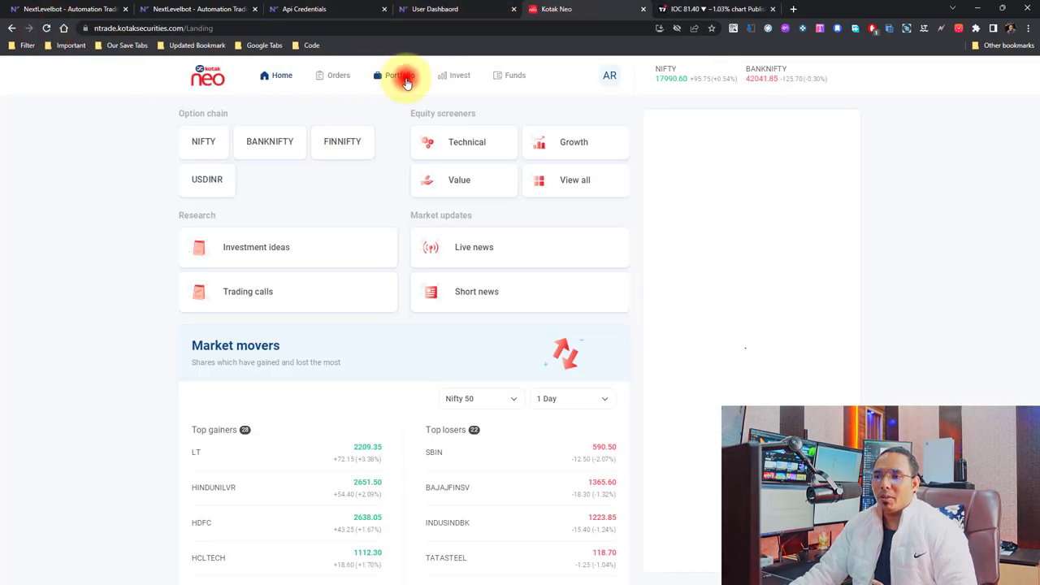
click(109, 7)
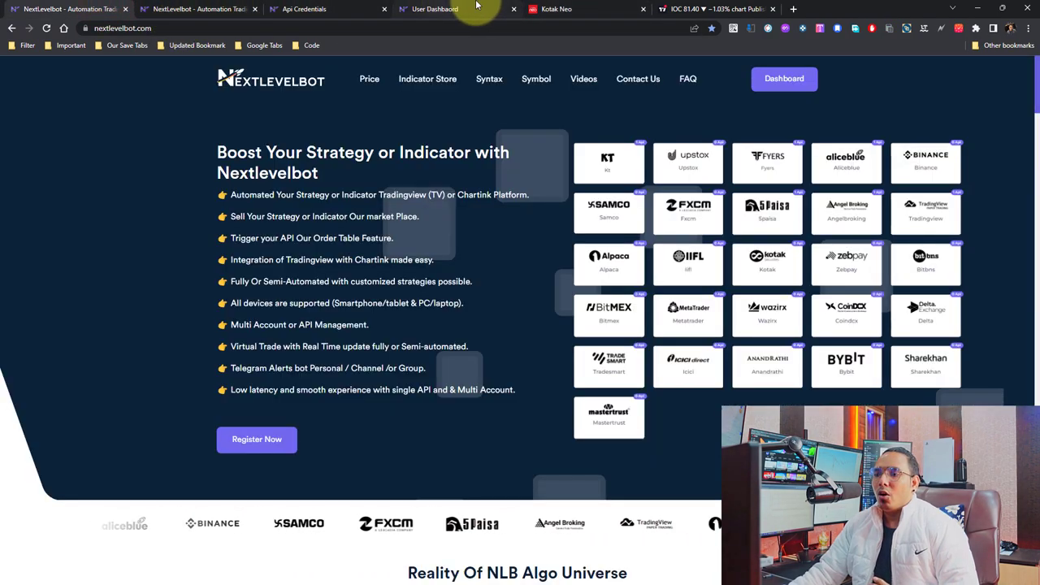
Step: Move the TradingView horizontal line up to about 81.75 to trigger the alert, and check the positions in Kotak Neo
click(700, 7)
drag(452, 299, 414, 189)
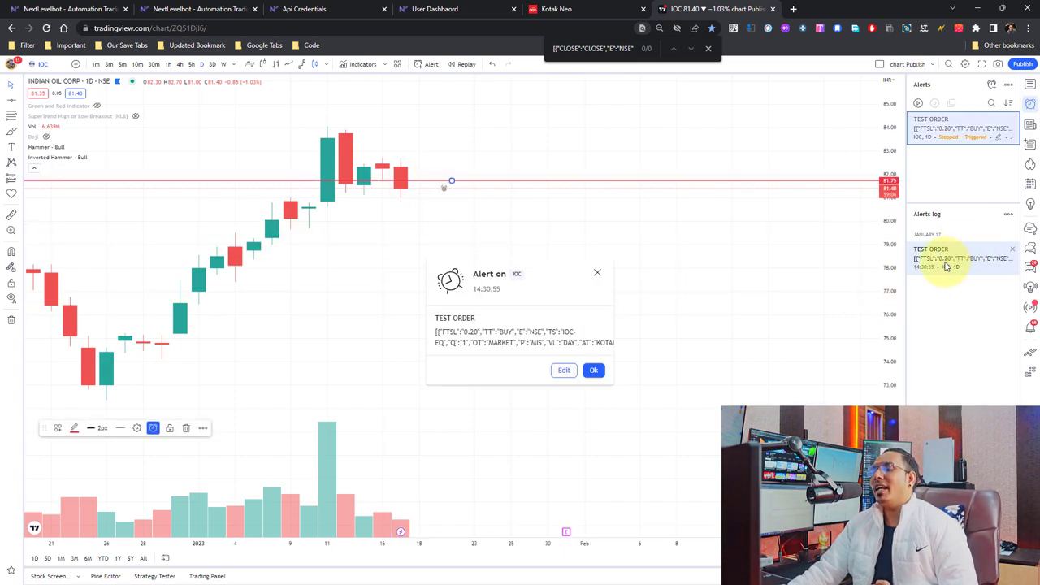
click(536, 10)
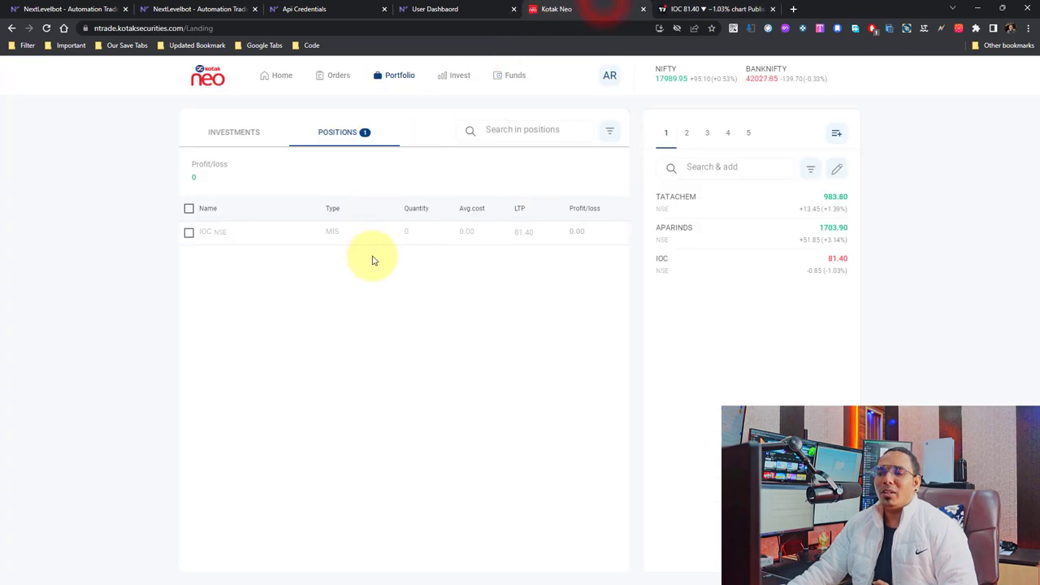
Step: Reload Kotak Neo and check the portfolio positions for the IOC order
click(46, 28)
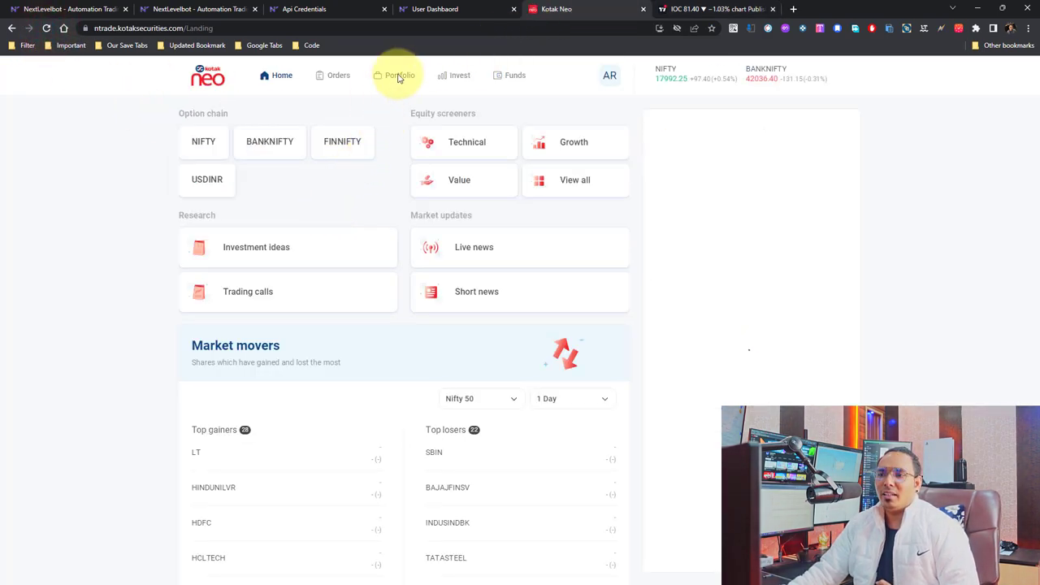
click(398, 76)
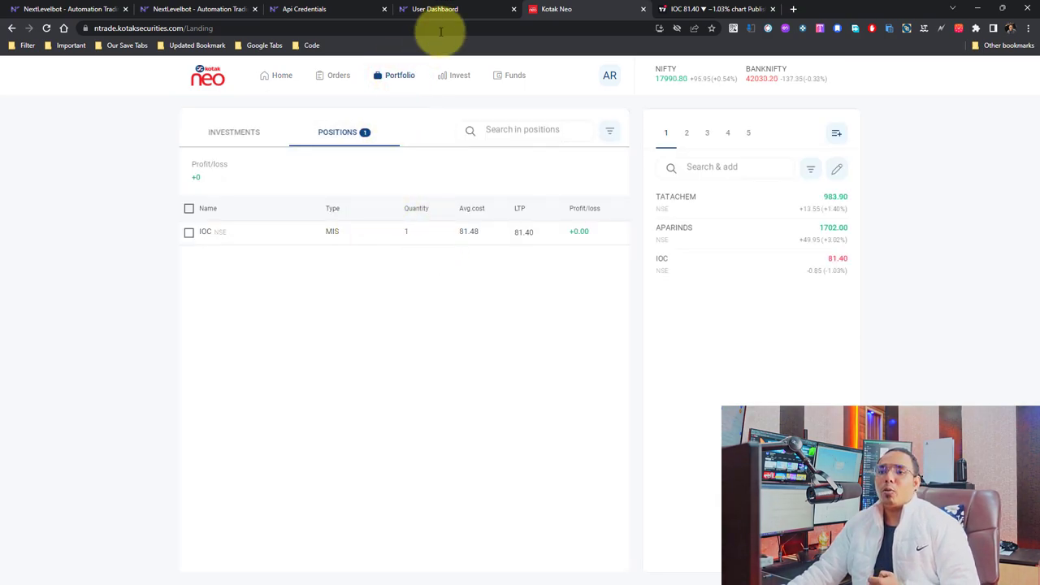
Step: Switch to NextLevelBot, open Fake Management and review the IOC-EQ entry's symbol, product and order exit status
click(439, 9)
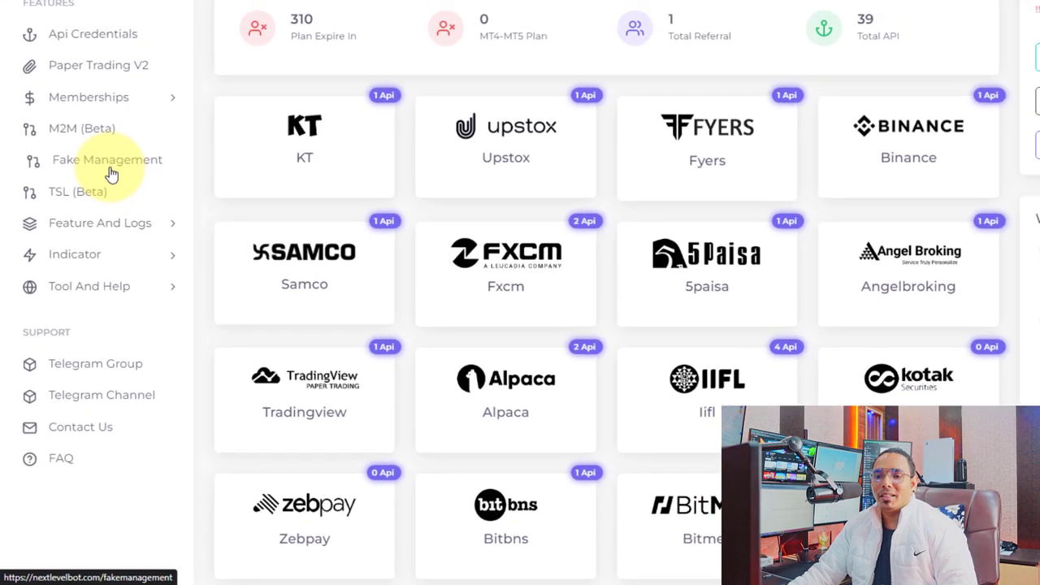
click(119, 138)
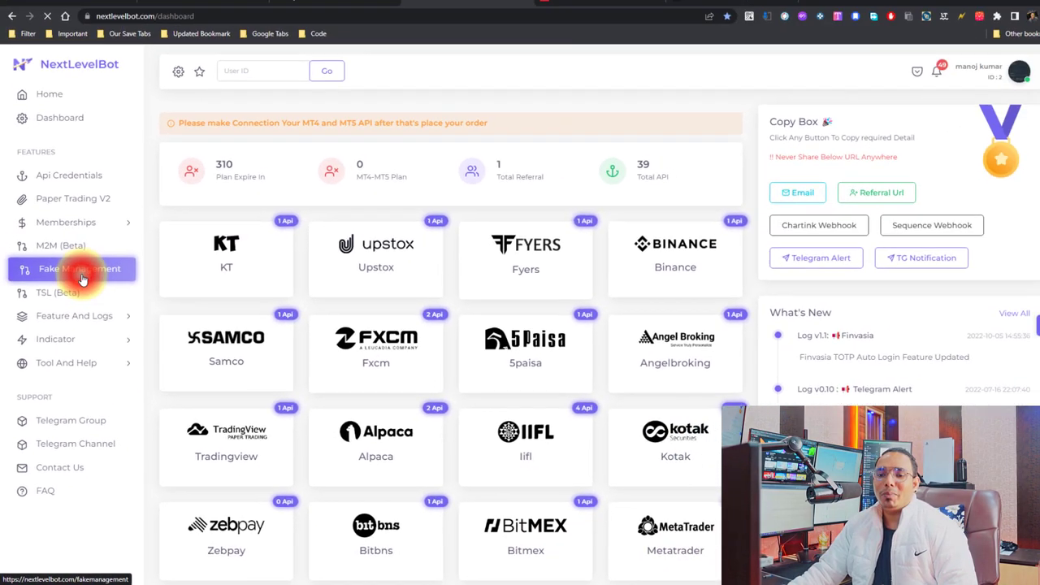
drag(327, 262, 615, 274)
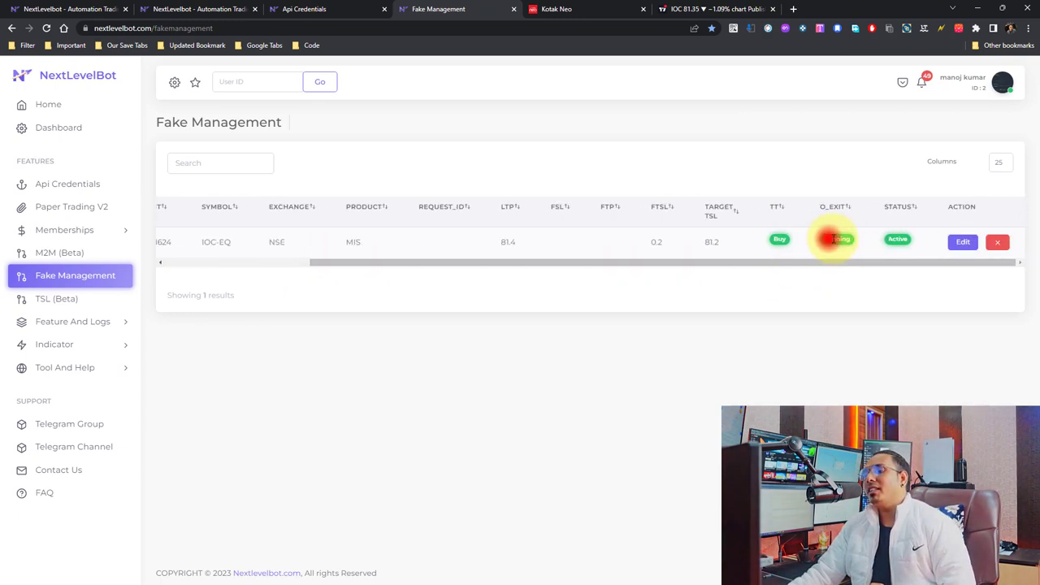
click(847, 238)
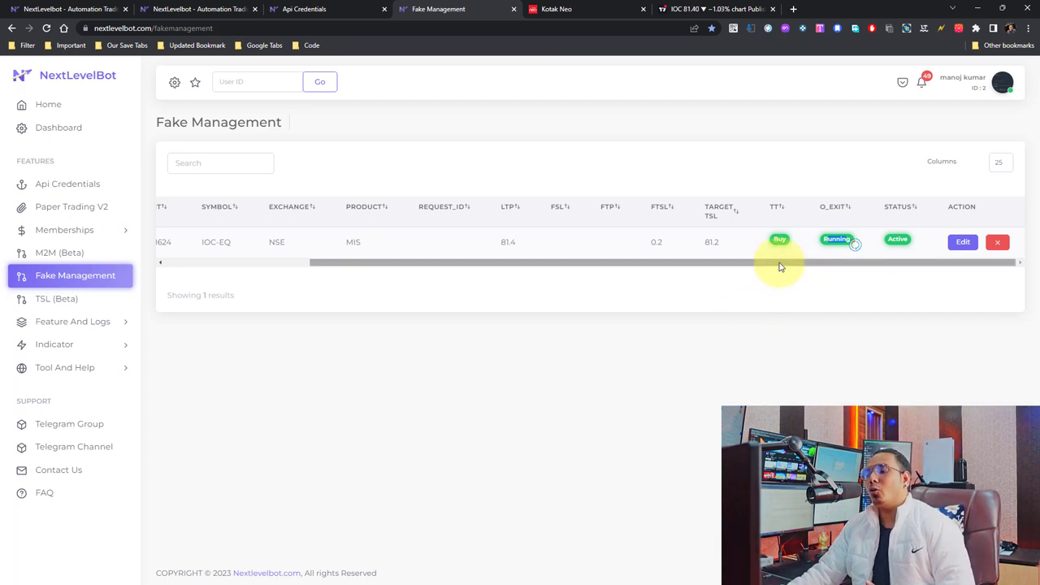
drag(777, 263, 545, 286)
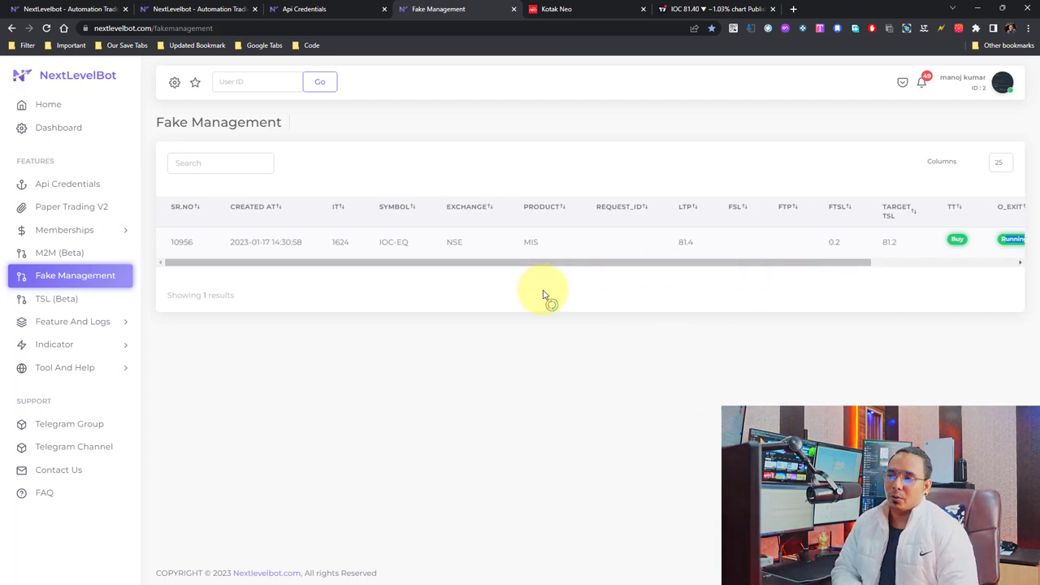
drag(381, 241, 587, 264)
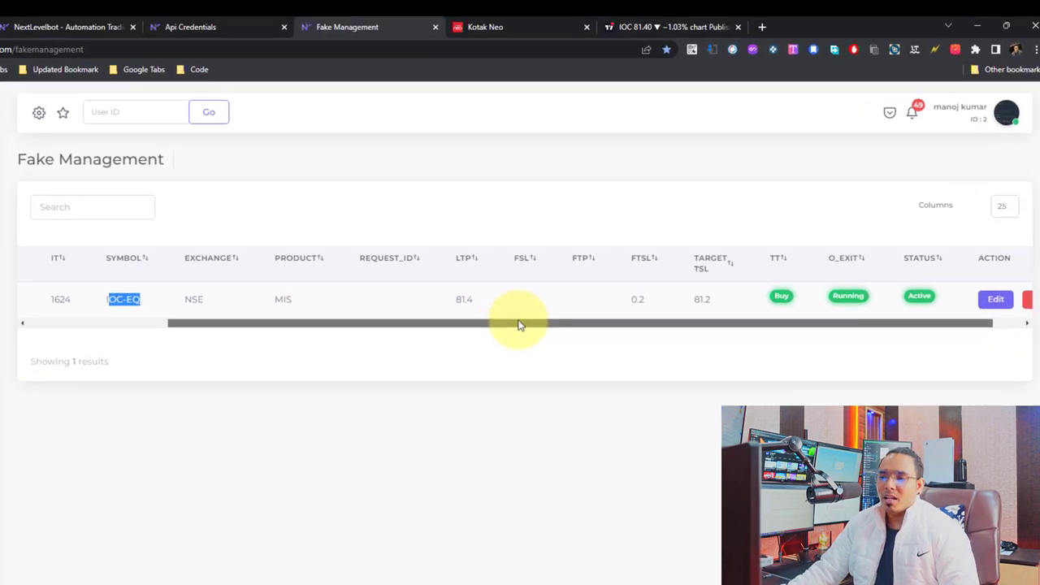
double_click(278, 299)
drag(378, 325, 403, 325)
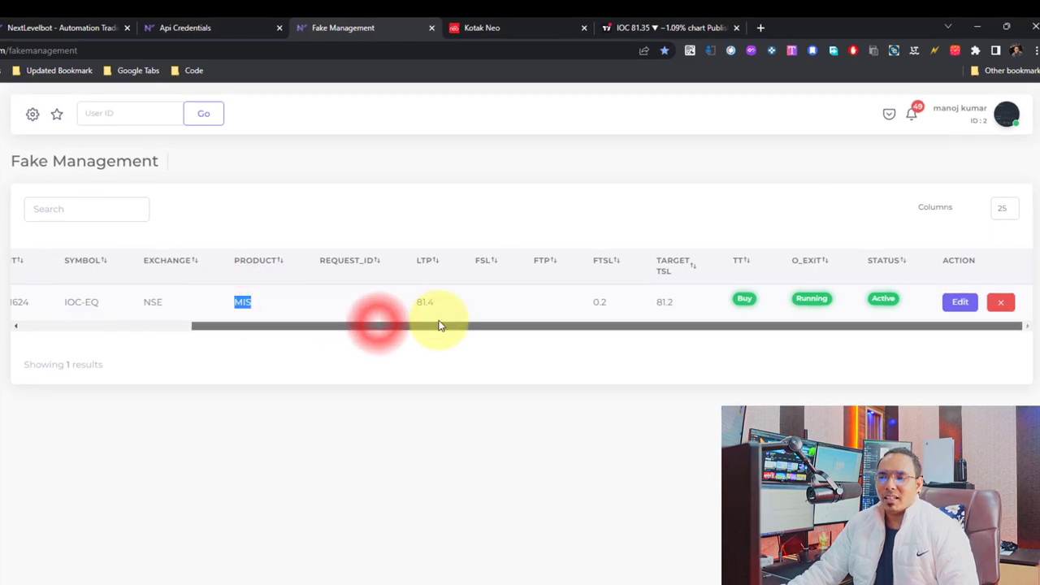
Step: Examine the LTP, FTSL and Target TSL values of the IOC-EQ entry
double_click(425, 301)
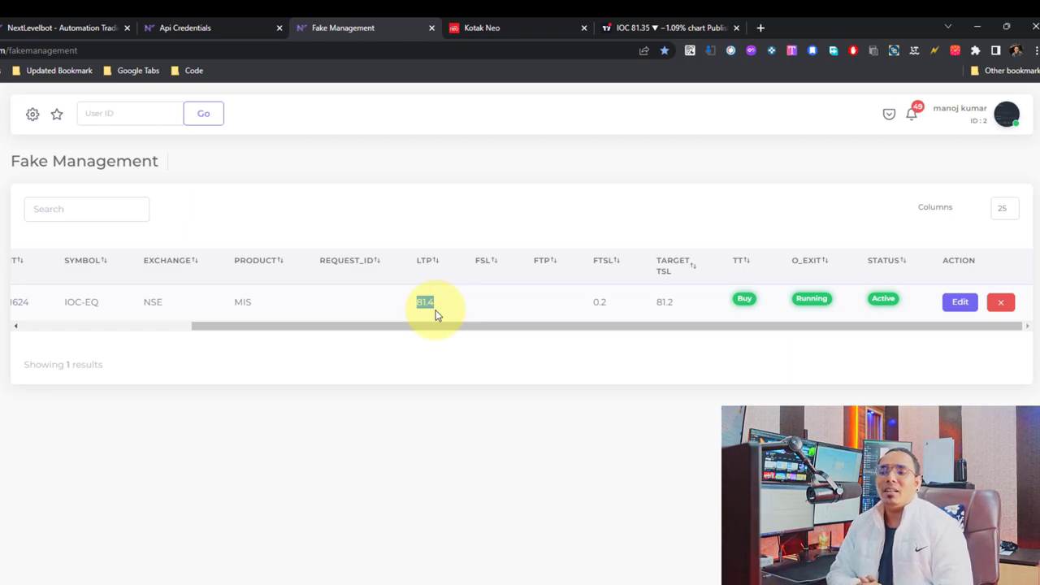
double_click(425, 303)
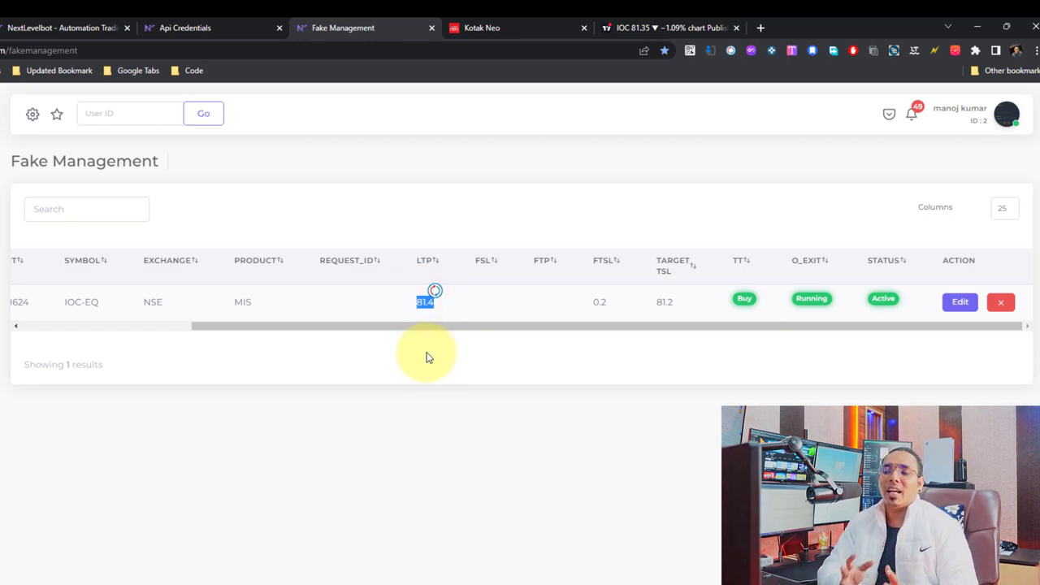
click(425, 302)
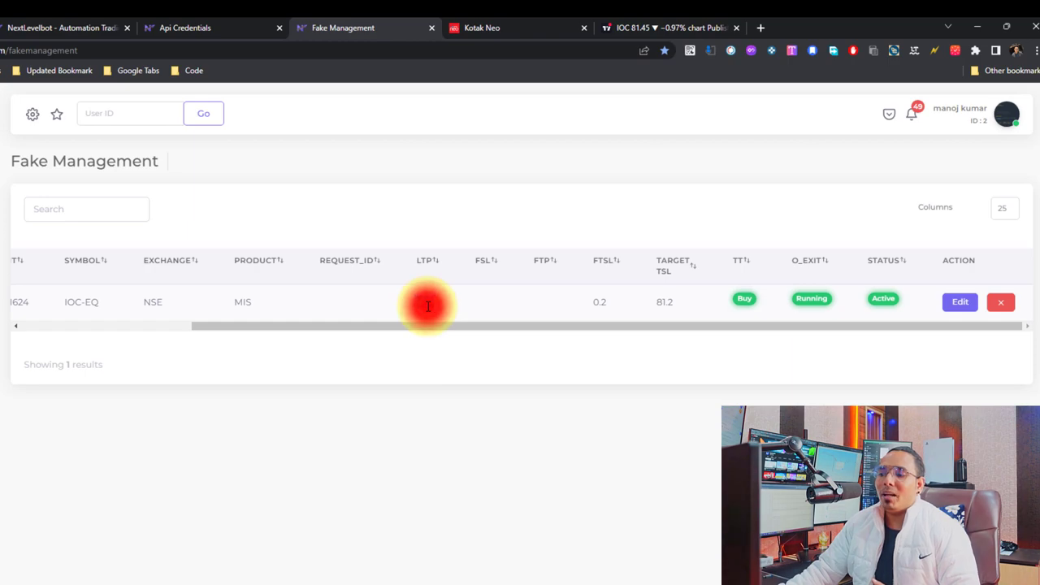
click(595, 304)
double_click(596, 302)
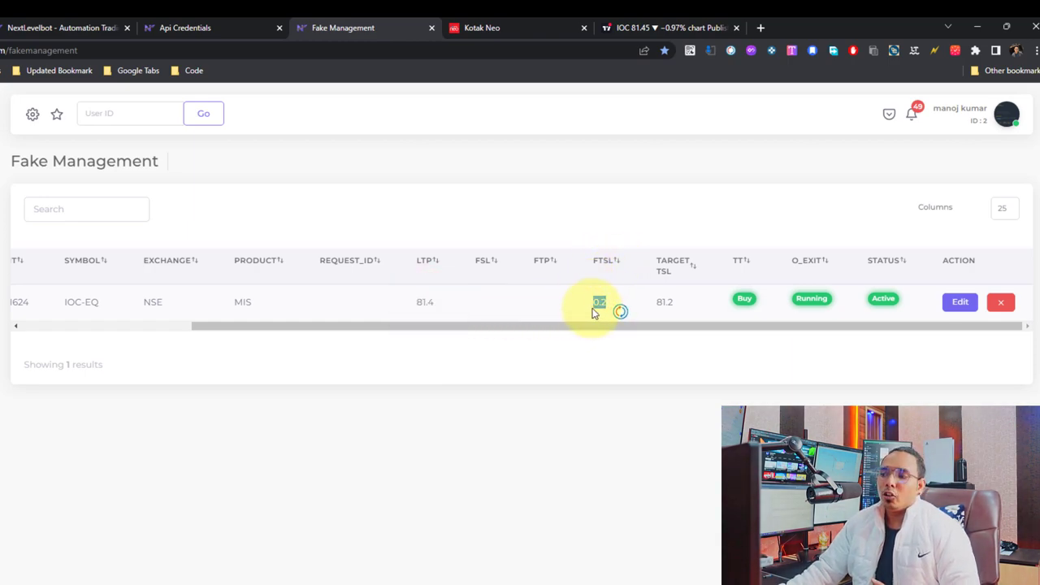
double_click(664, 303)
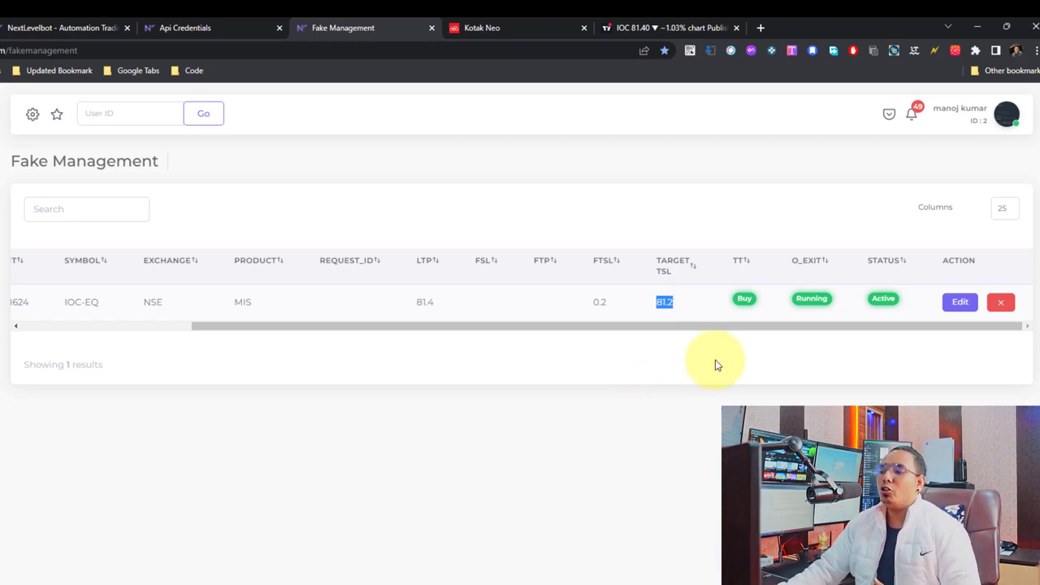
double_click(663, 301)
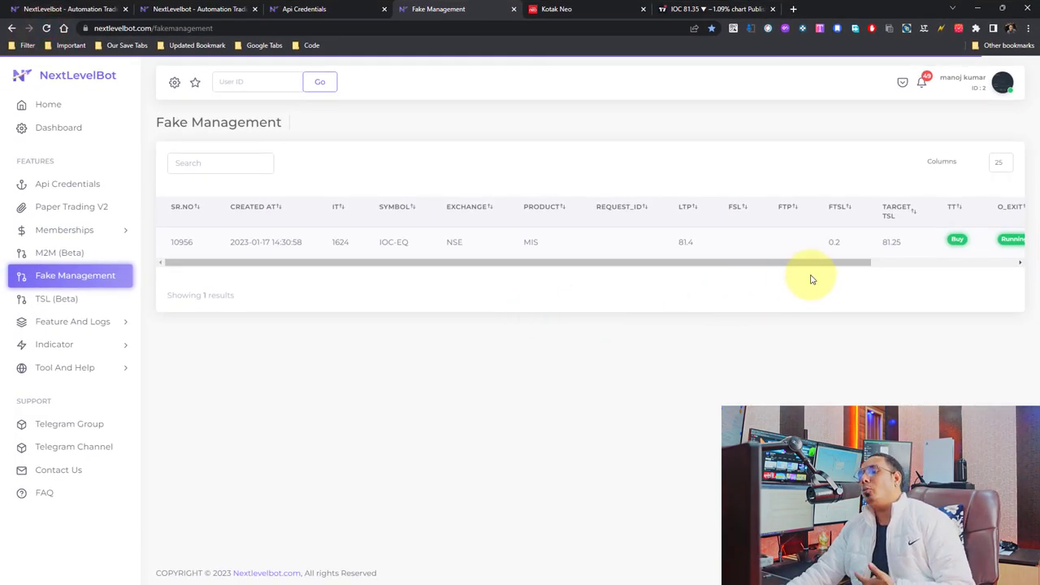
Step: Recheck the IOC-EQ entry's Target TSL, FSL and FTP columns, reloading Fake Management to look for trailing updates
drag(835, 259, 926, 260)
click(782, 244)
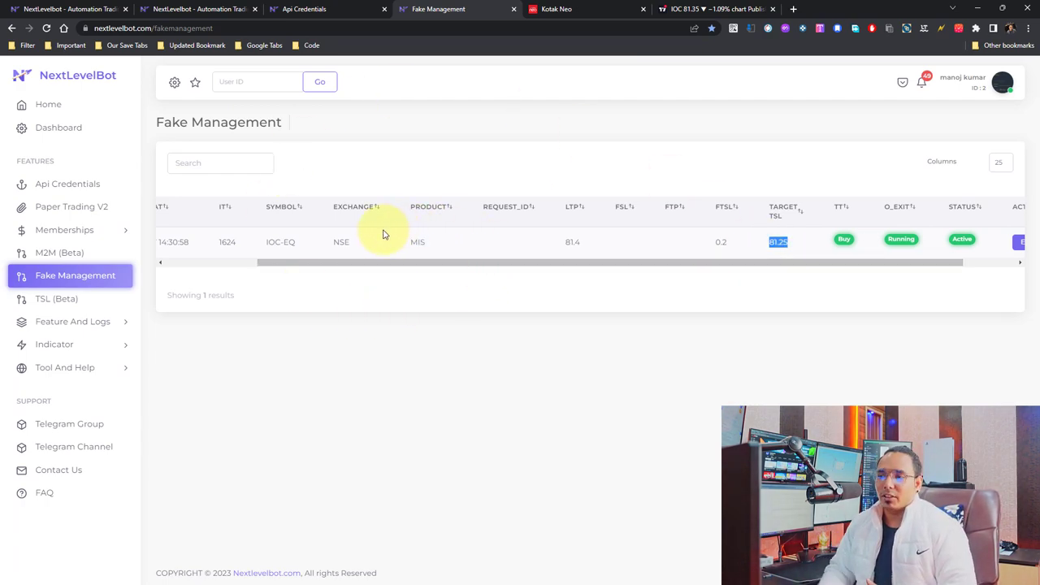
click(622, 243)
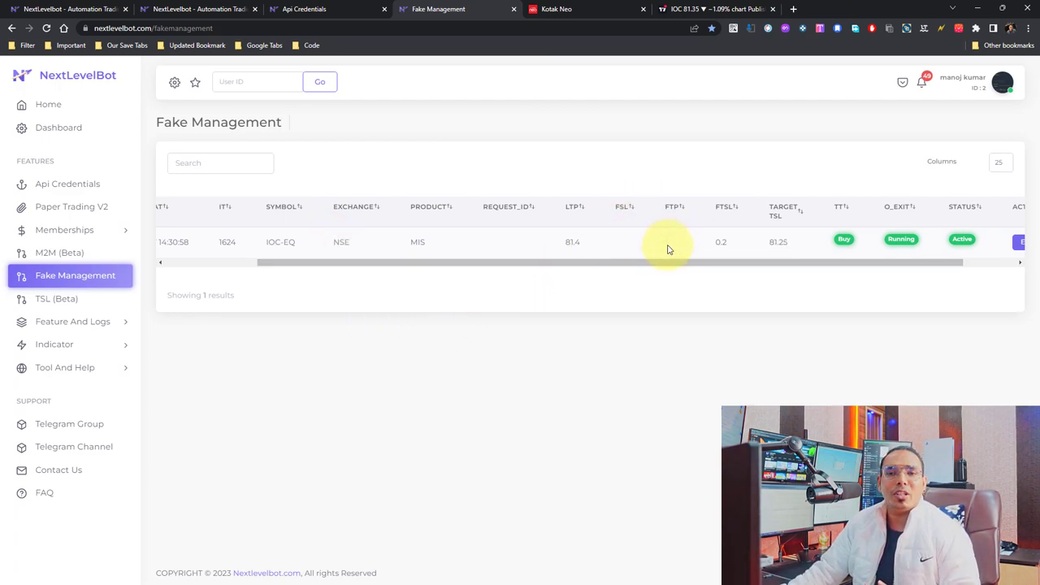
drag(593, 262, 739, 260)
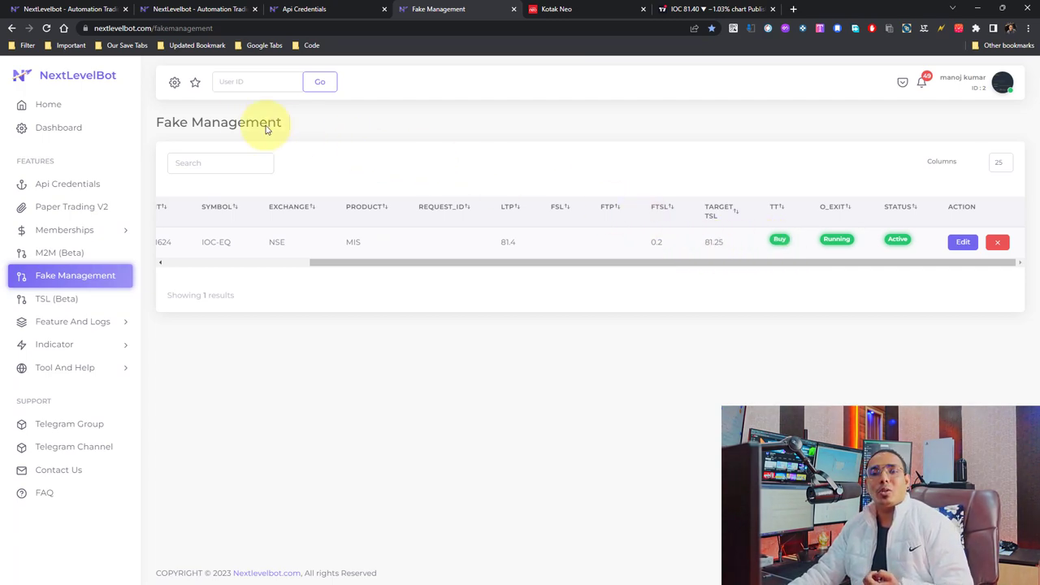
click(46, 27)
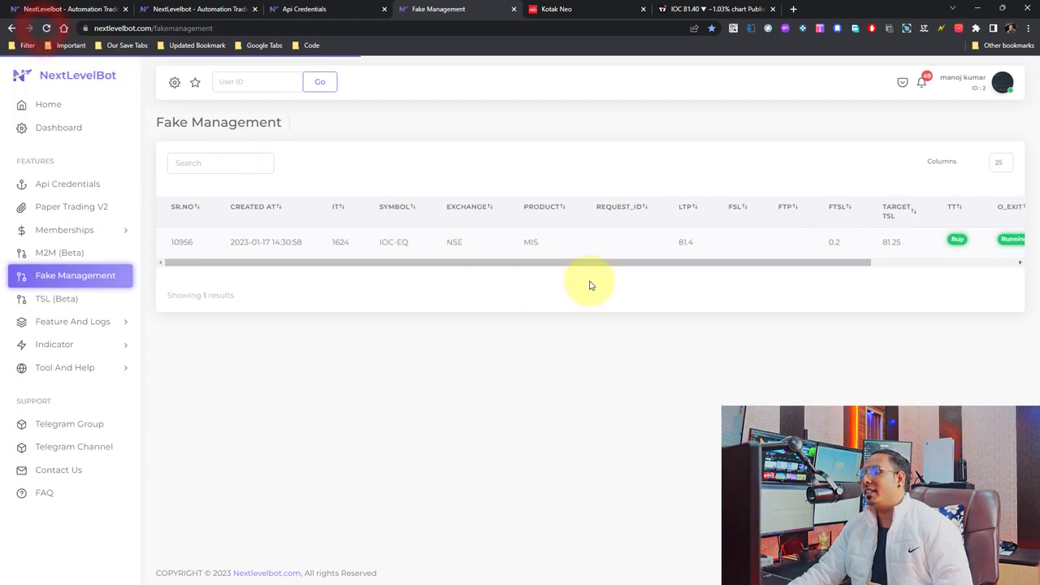
click(47, 29)
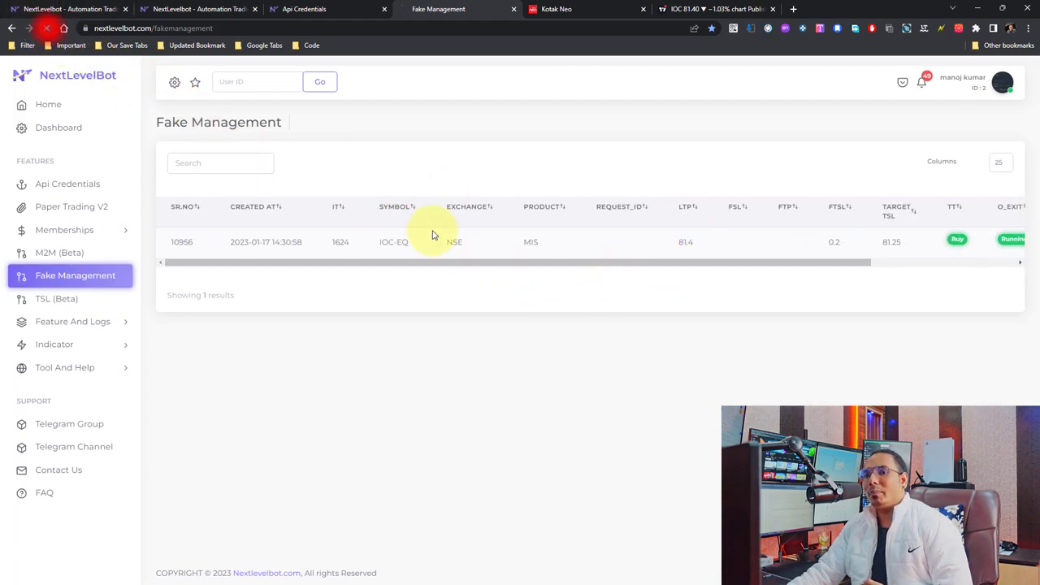
drag(708, 262, 755, 244)
click(48, 28)
drag(810, 262, 935, 263)
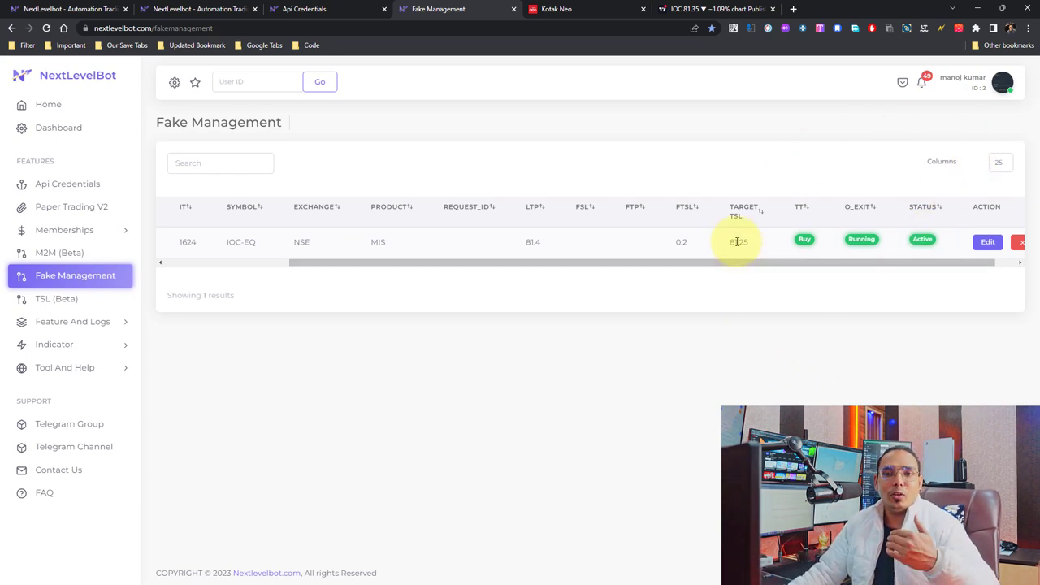
Step: Compare the triggered TradingView alert, the IOC position in Kotak Neo and the KOTAKNEO entry in NextLevelBot's API credentials
click(717, 8)
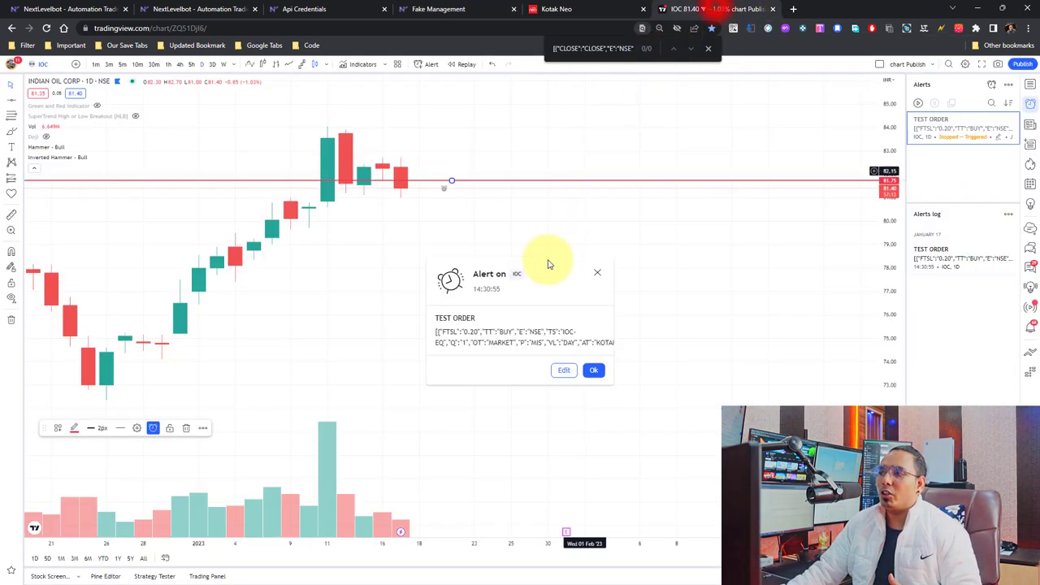
click(545, 8)
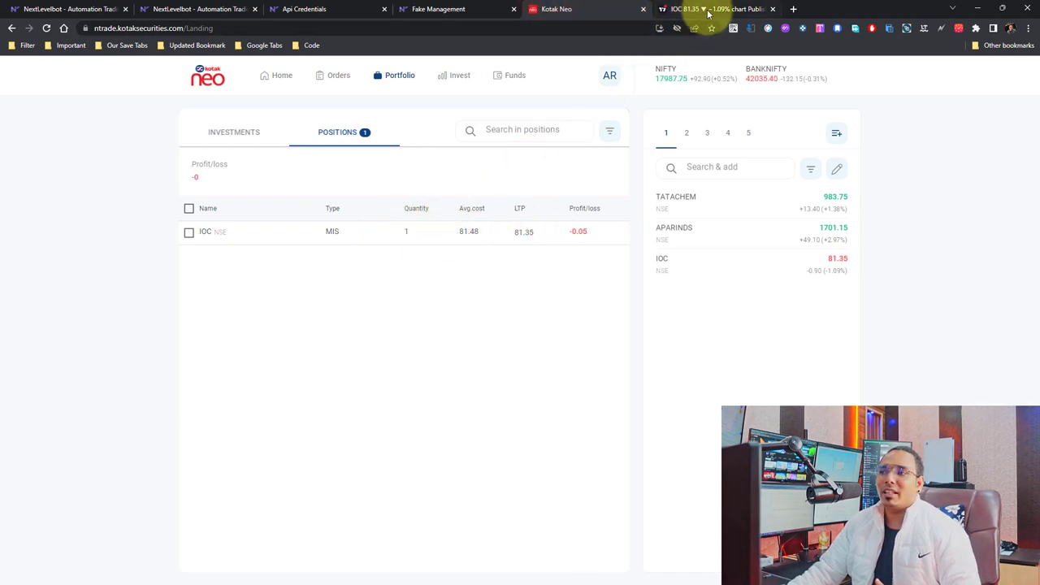
click(703, 10)
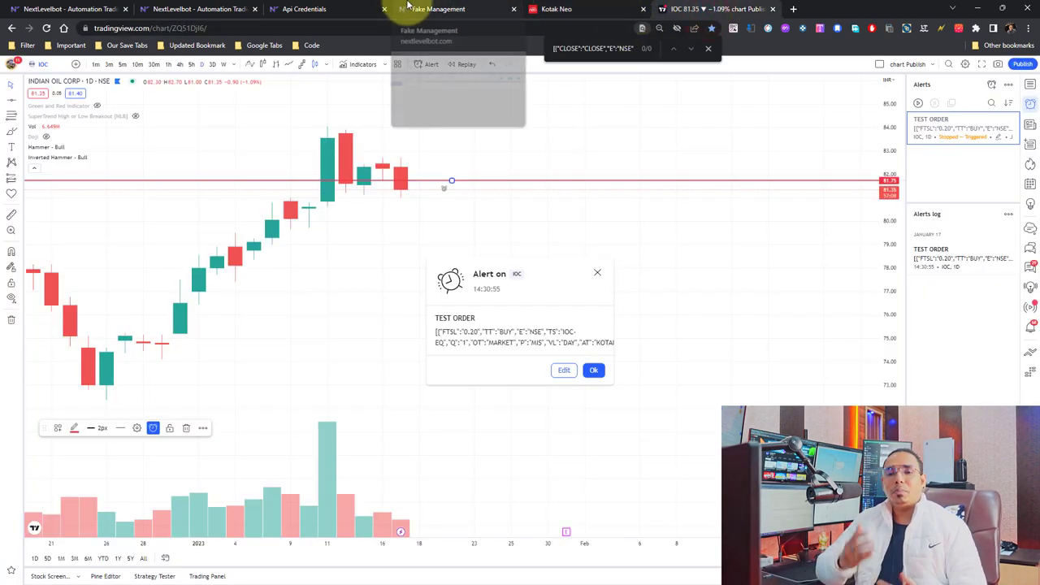
click(348, 9)
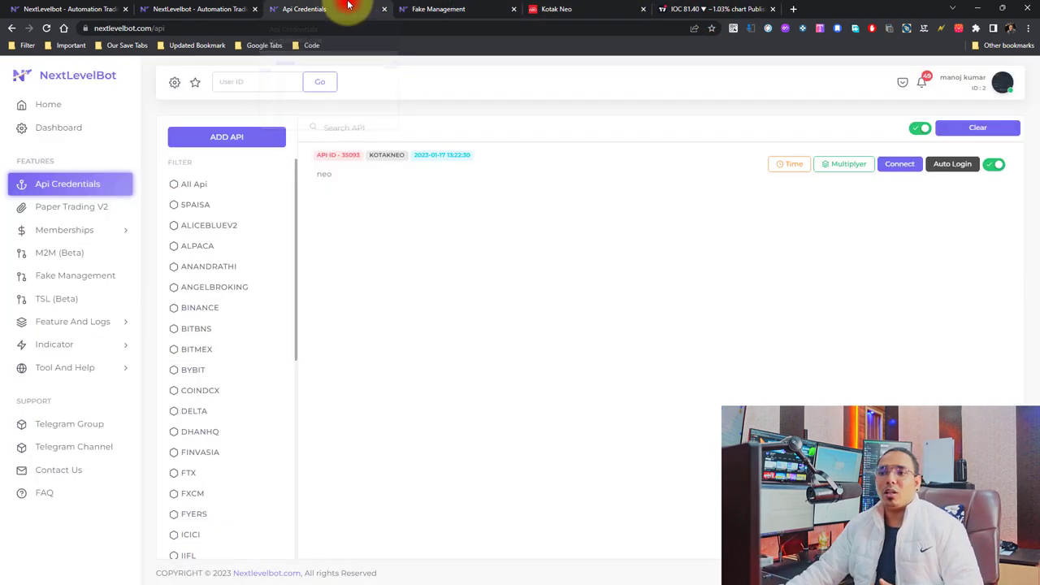
click(209, 8)
click(426, 8)
click(562, 8)
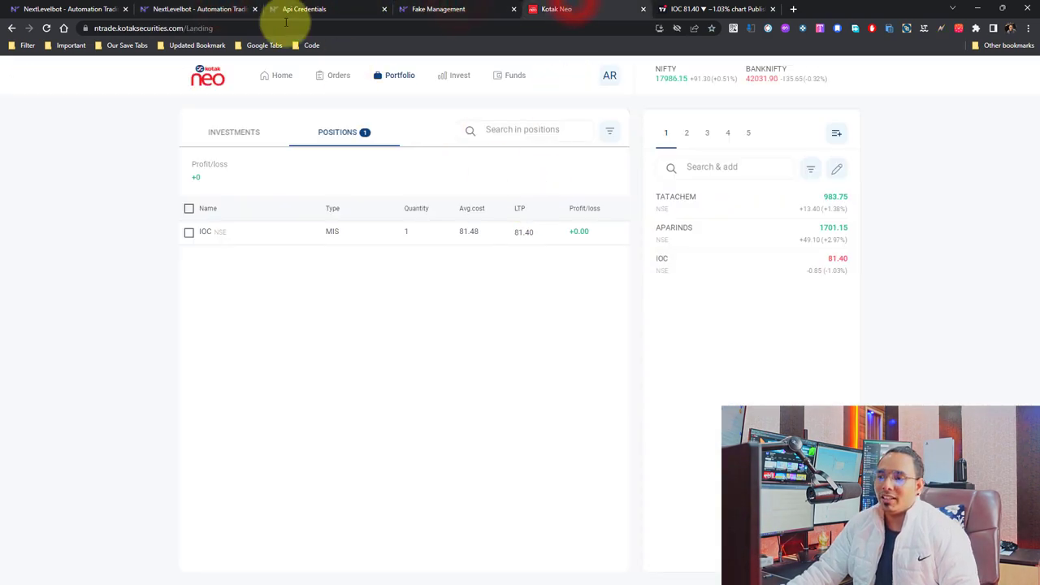
click(333, 8)
Step: Reload Fake Management, delete the IOC-EQ entry and switch to the TradingView chart
click(439, 8)
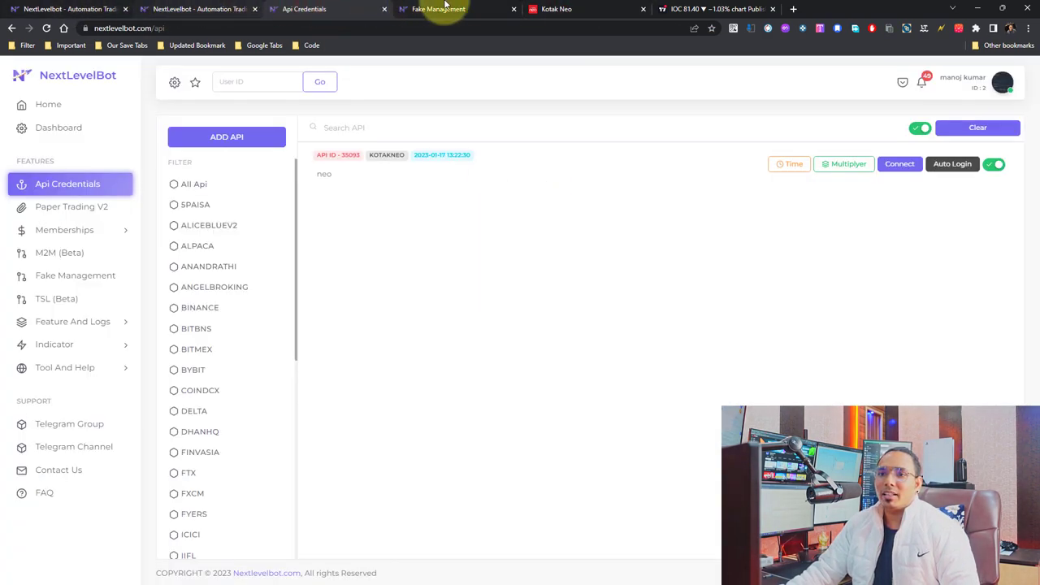
click(49, 29)
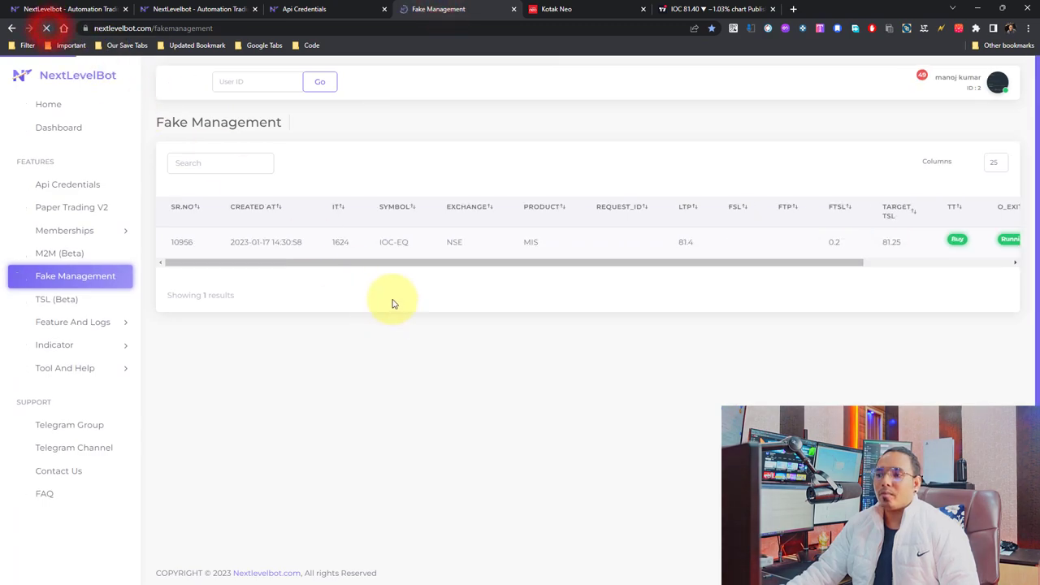
drag(743, 263, 1008, 244)
click(1008, 244)
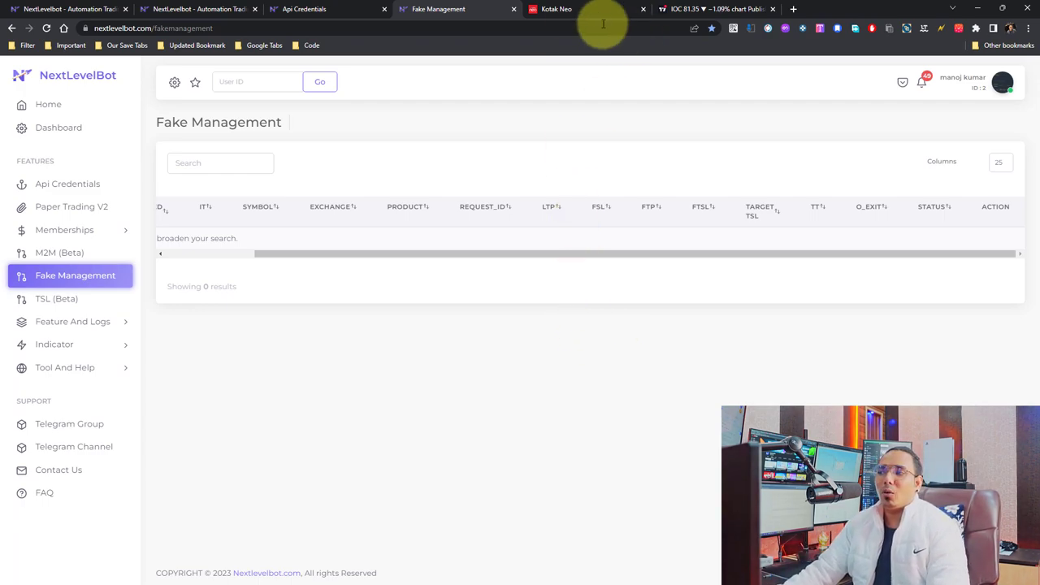
click(687, 9)
click(564, 370)
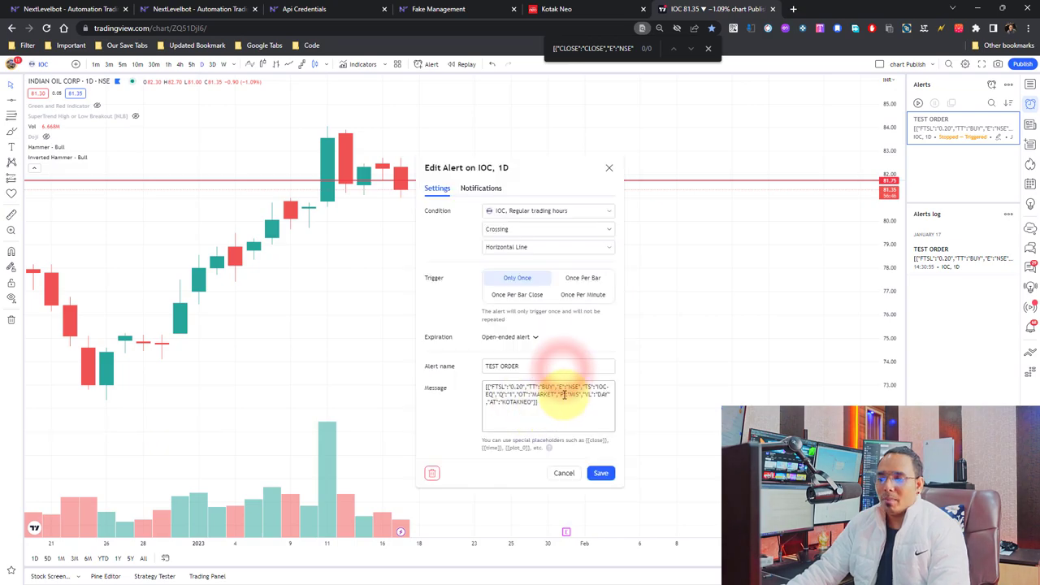
double_click(516, 387)
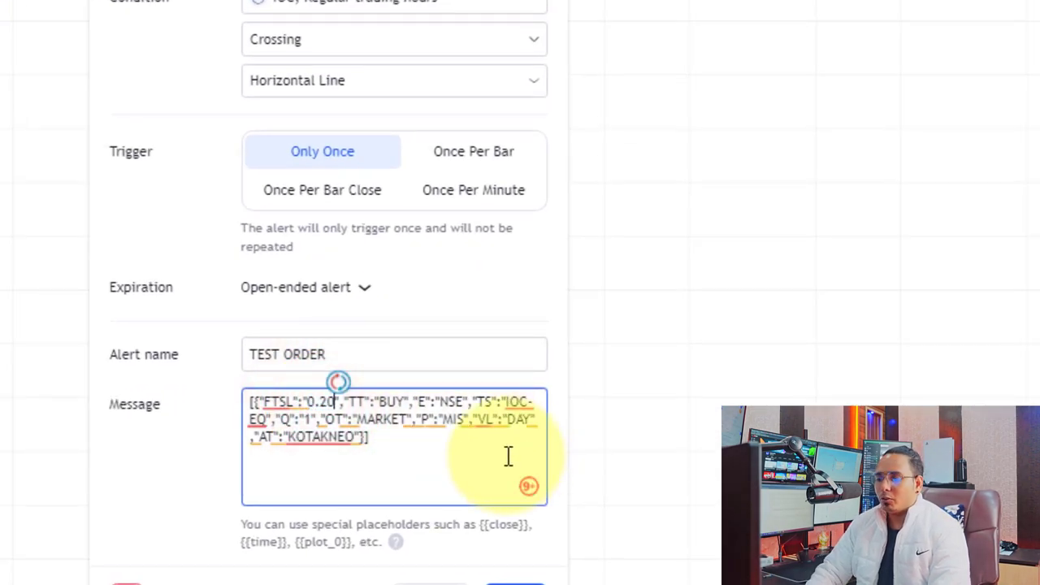
text(0.)
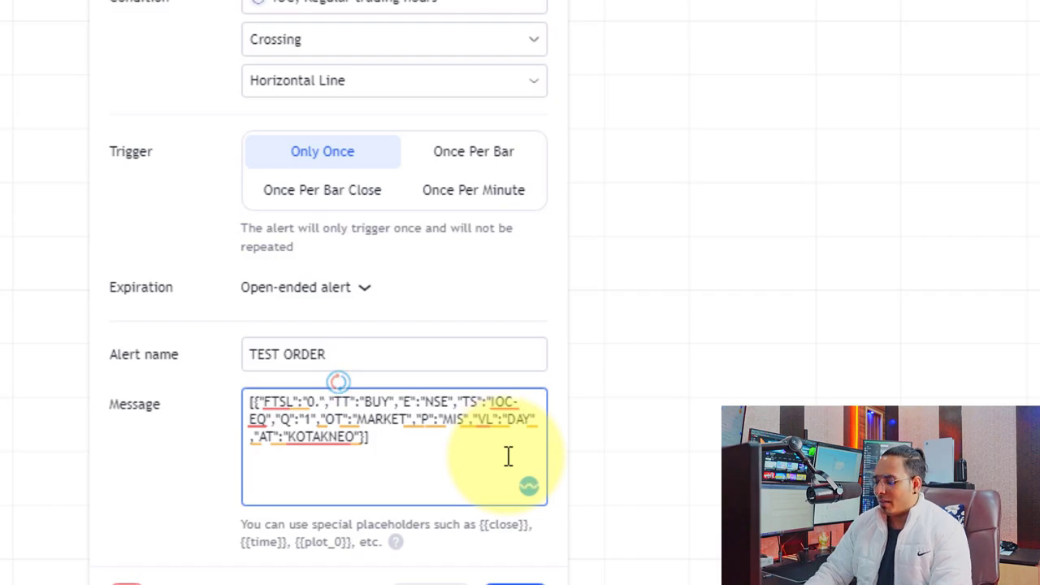
text(05)
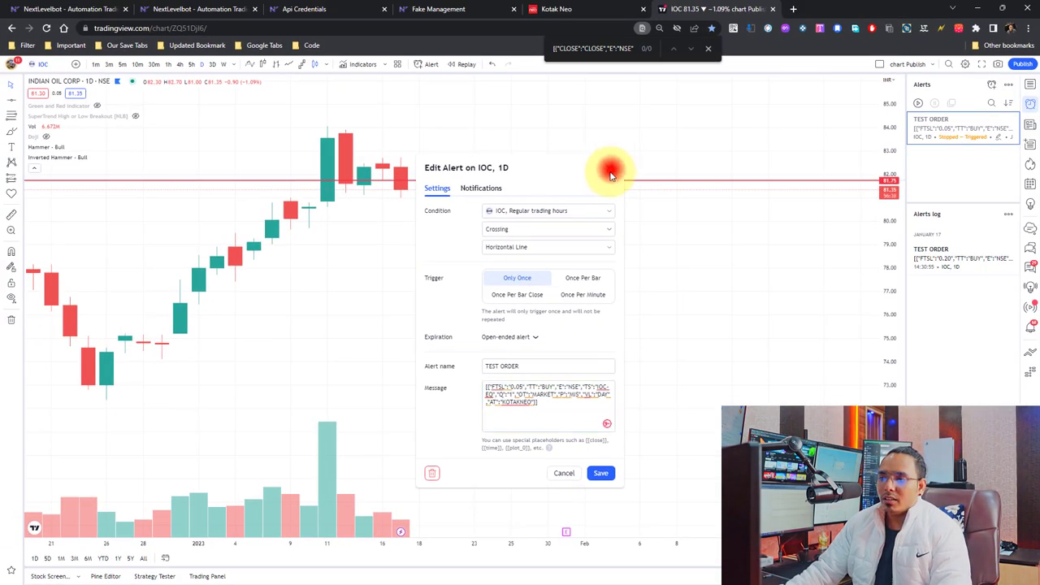
click(612, 173)
Step: Move the horizontal line on the IOC chart down to about 75.20, well below the latest candles
drag(453, 181, 452, 216)
drag(452, 268, 441, 336)
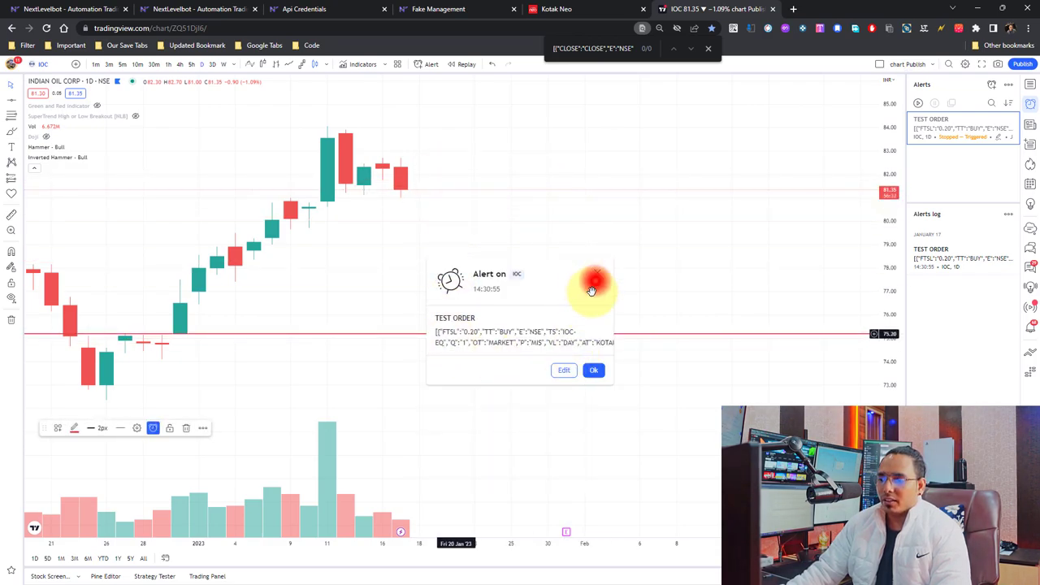
Step: Edit the triggered TEST ORDER alert on IOC, set FTSL to 0.05 in its message and save it
click(563, 369)
click(512, 388)
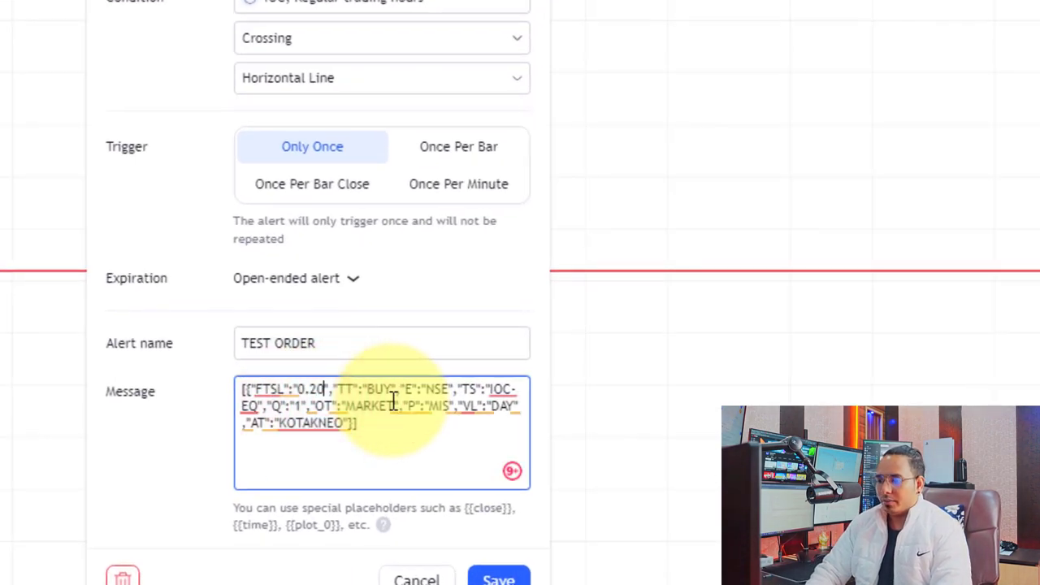
key(BackSpace)
key(BackSpace)
text(05)
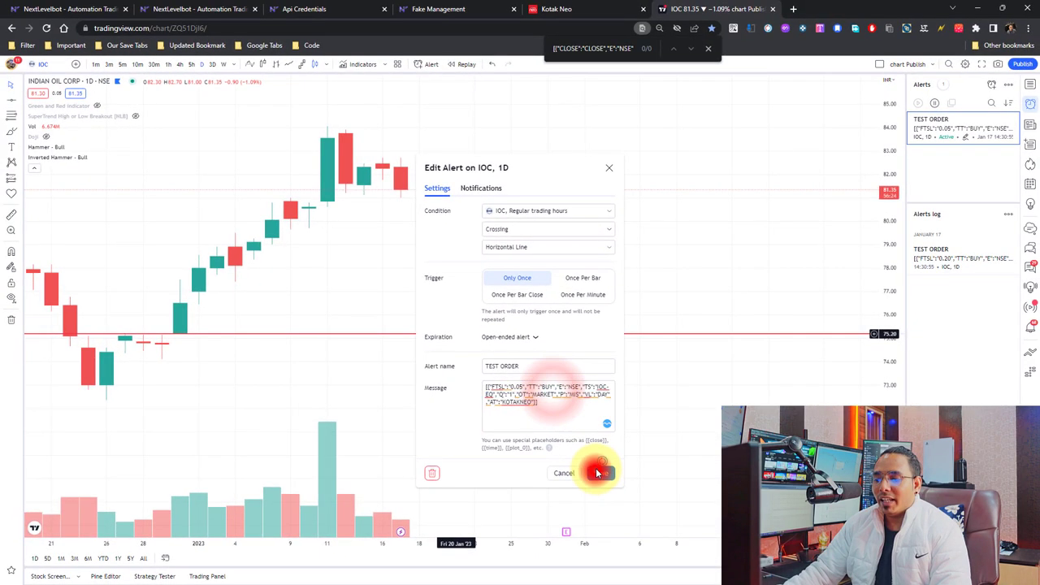
click(498, 578)
click(594, 369)
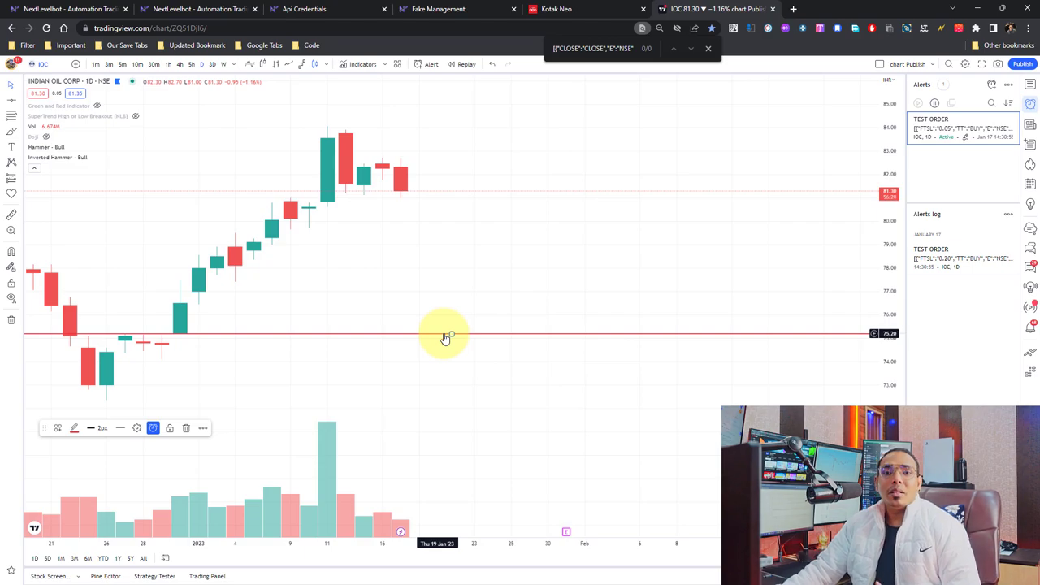
Step: Check the IOC position in Kotak Neo, and move the TradingView chart's horizontal line up to about 81.75, near the latest candle
click(585, 9)
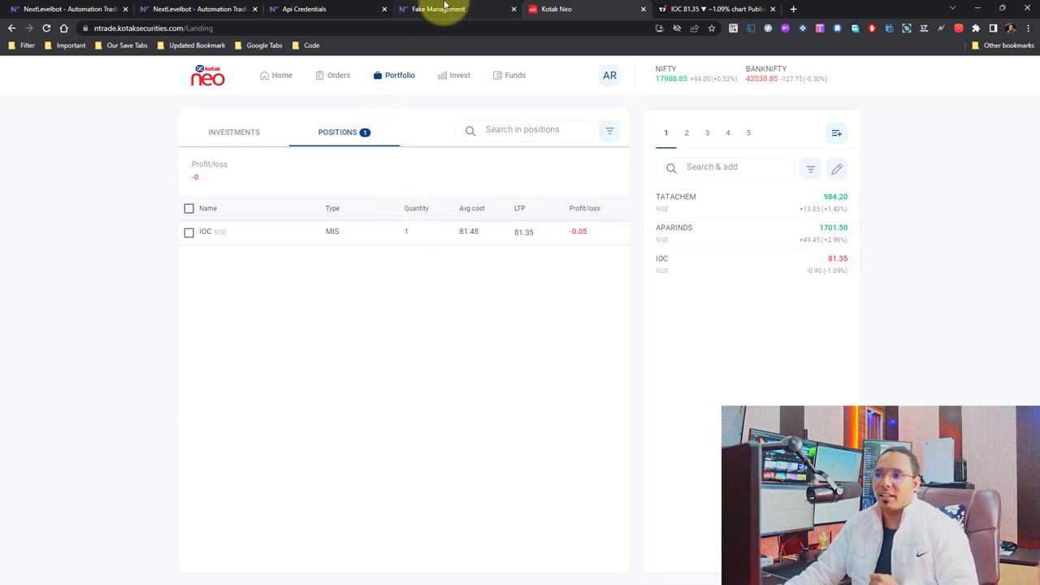
click(699, 9)
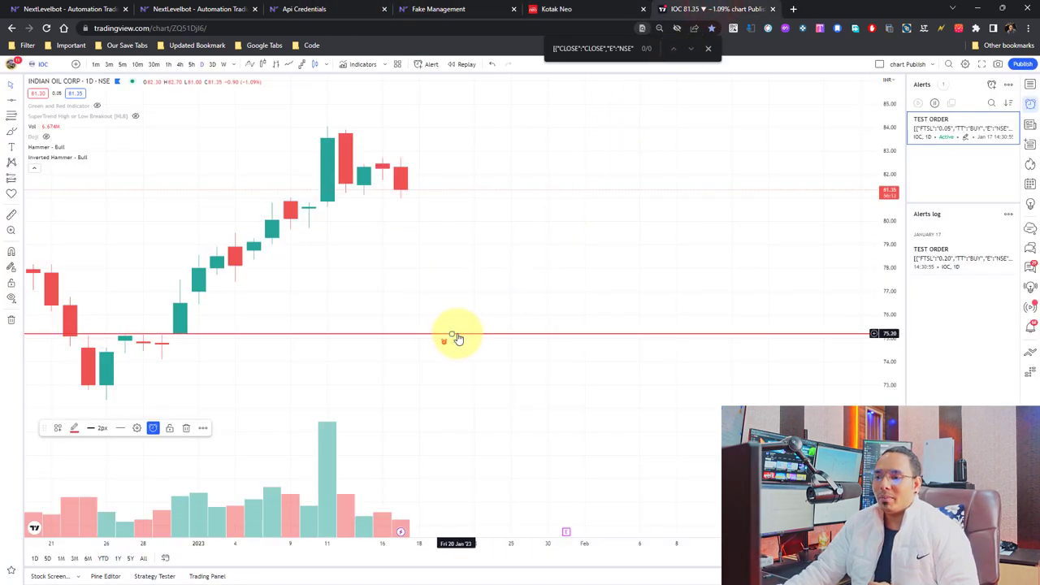
drag(452, 333, 418, 181)
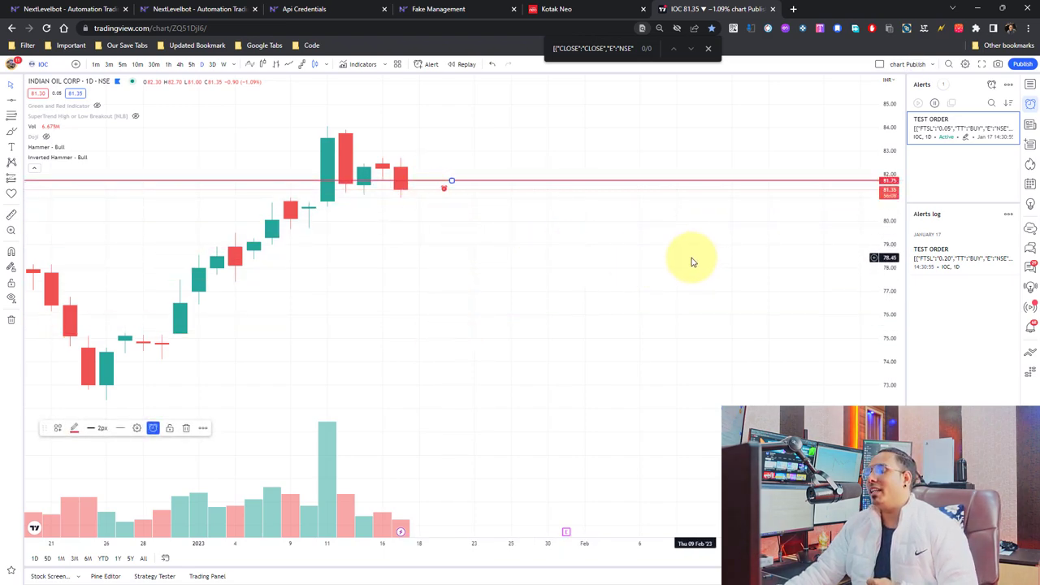
mouse_move(960, 276)
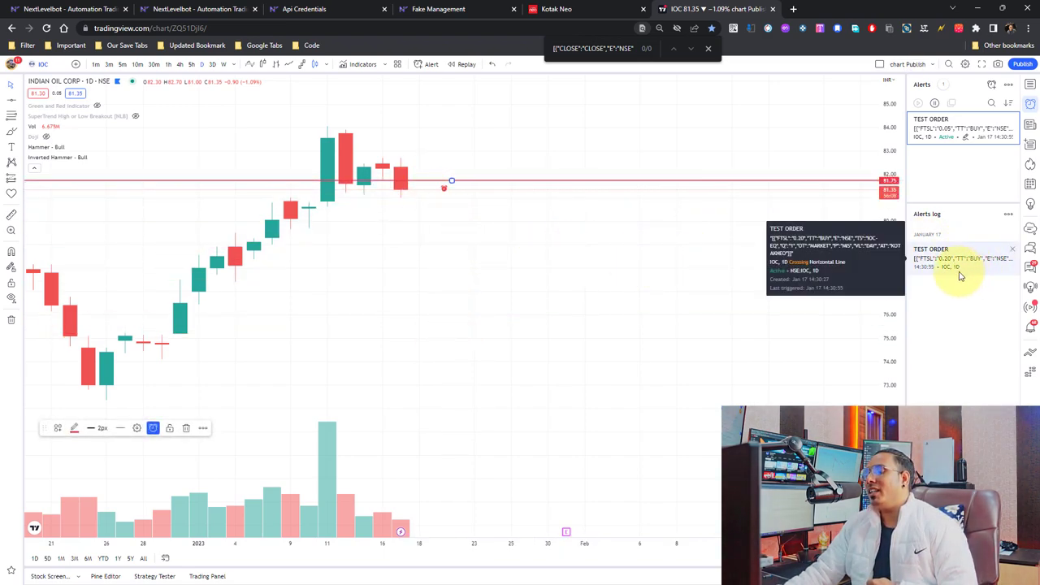
Step: Switch to Kotak Neo, reload it and open the portfolio positions to check the IOC quantity
click(577, 15)
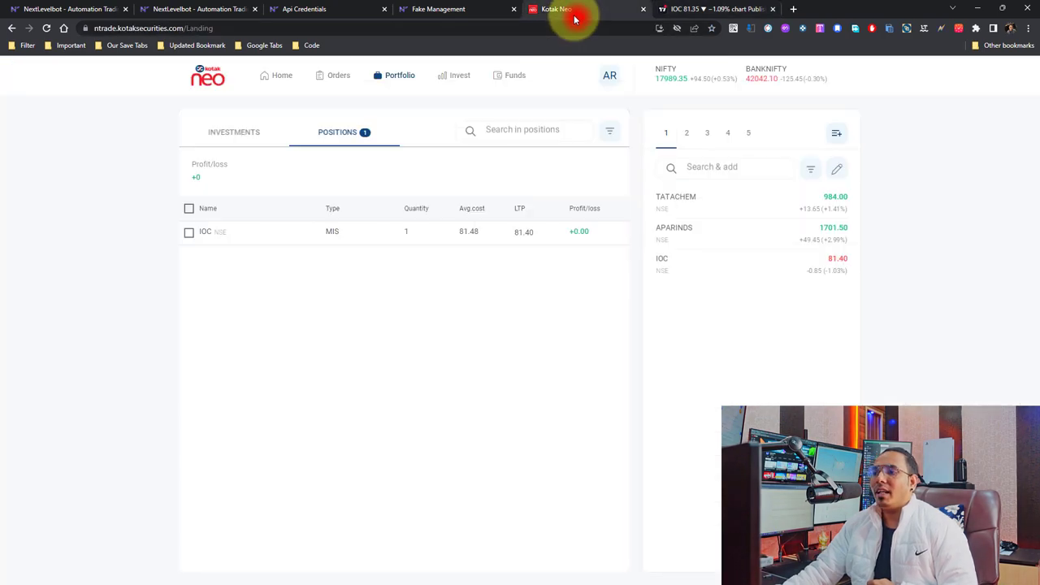
click(48, 28)
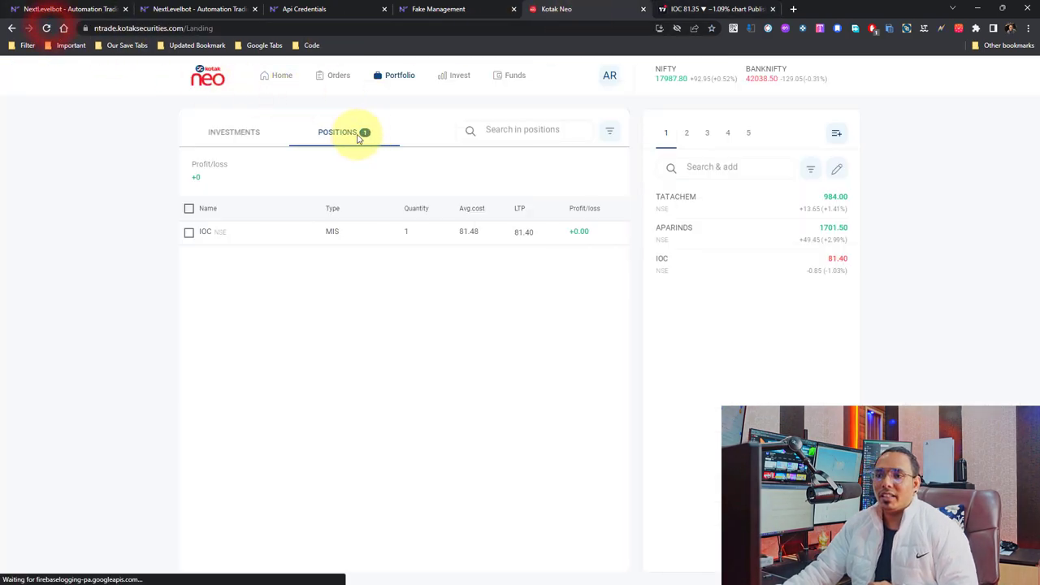
click(398, 76)
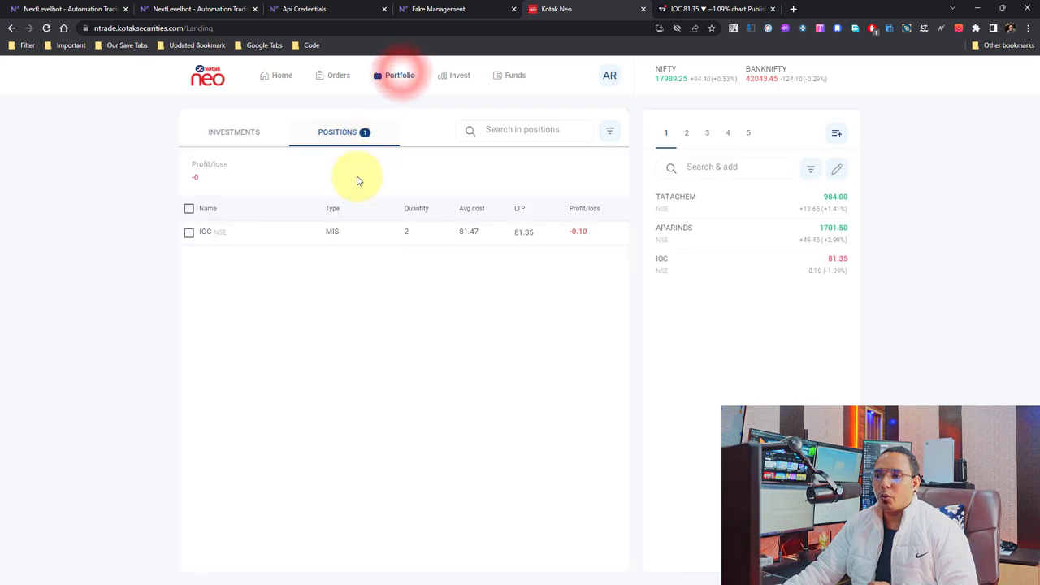
Step: Reload Fake Management in NextLevelBot, check the IOC-EQ entry's O_EXIT and Status columns, and compare them with the Kotak Neo position
click(431, 9)
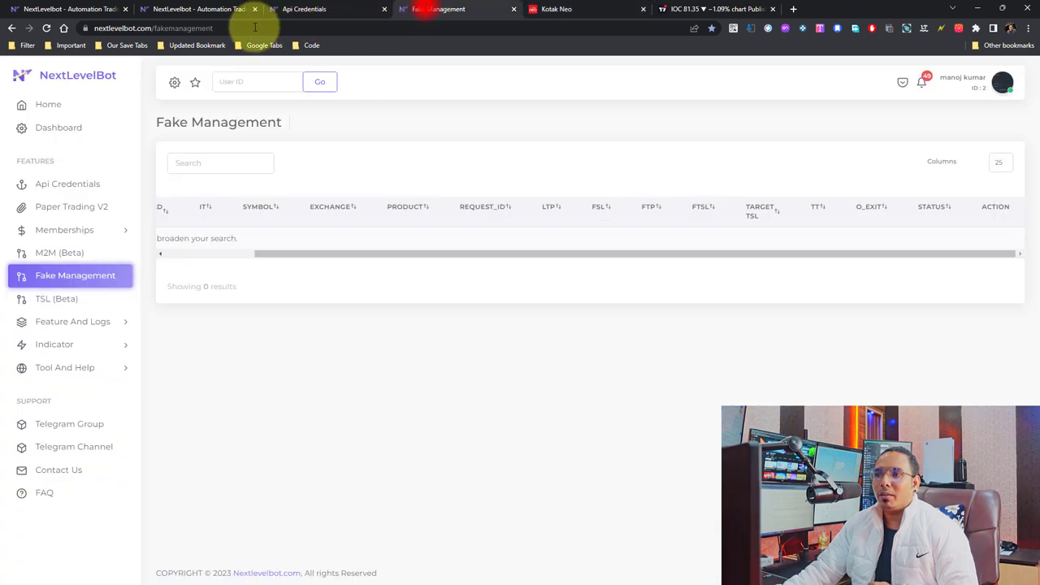
click(47, 28)
drag(480, 262, 850, 241)
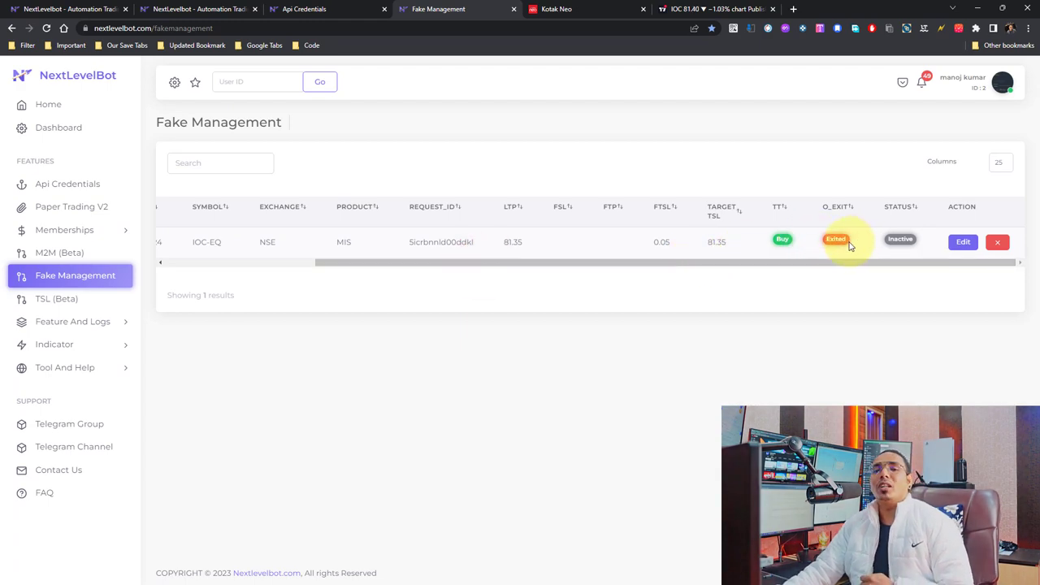
click(576, 10)
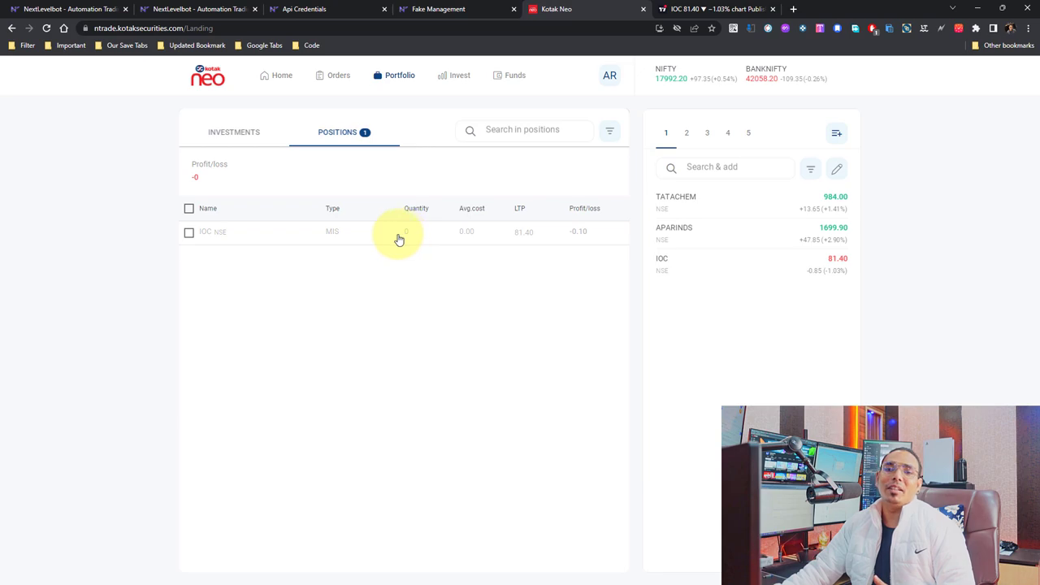
Step: Return to Fake Management and examine the exited IOC-EQ entry's LTP, FTSL and Target TSL values
click(439, 8)
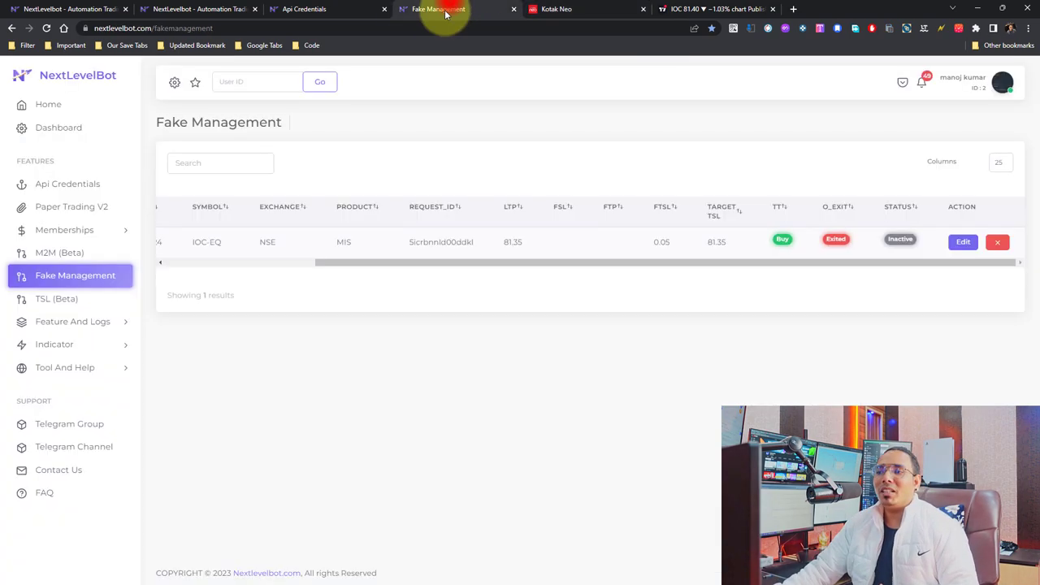
click(556, 269)
click(601, 266)
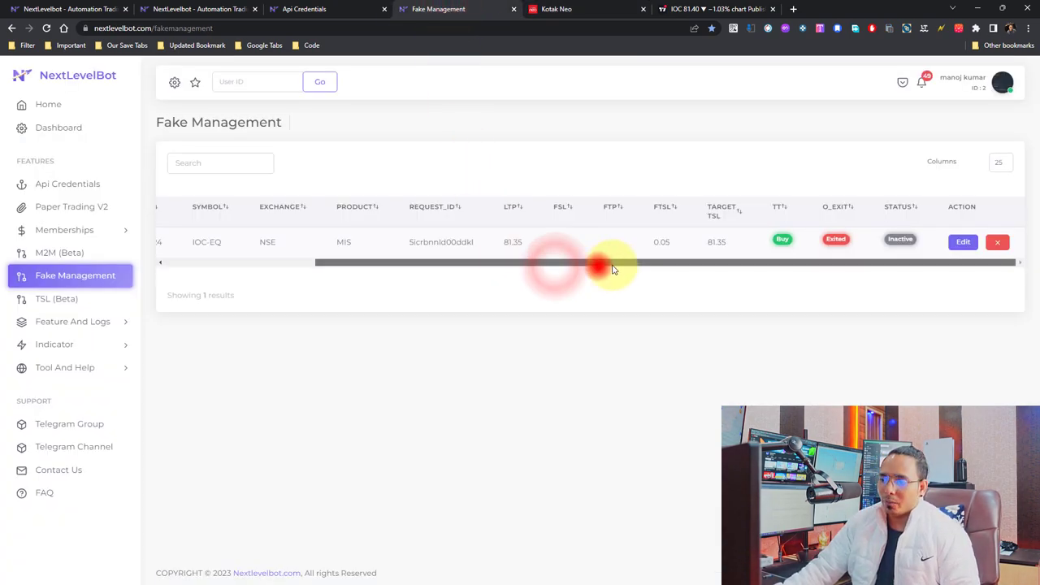
double_click(513, 241)
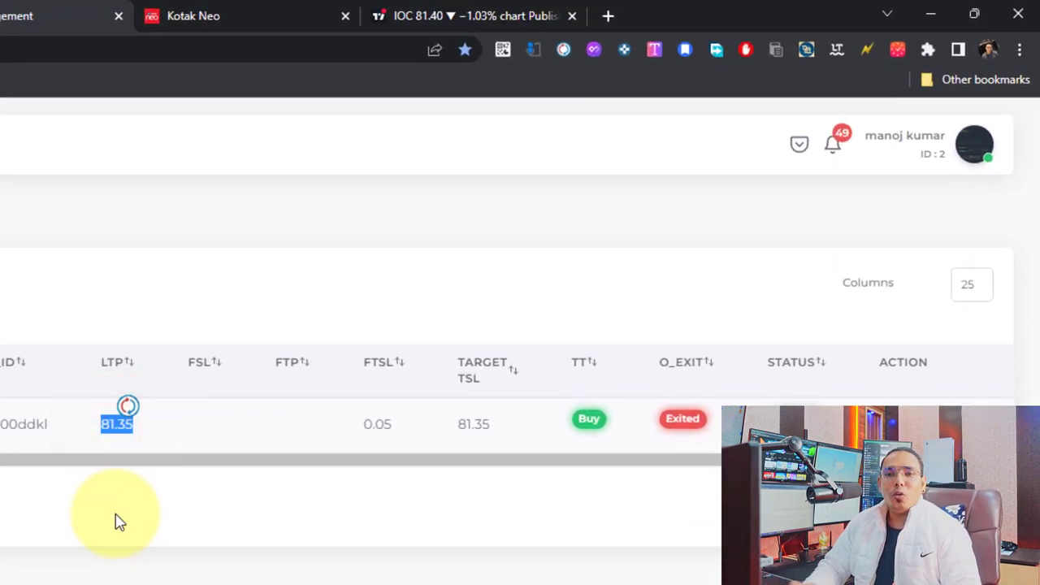
double_click(115, 423)
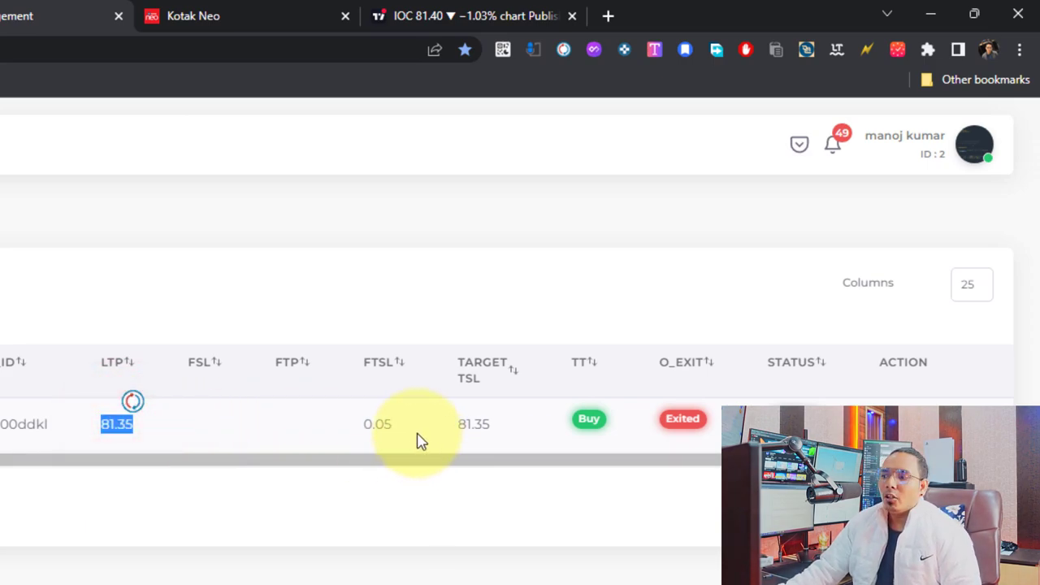
double_click(474, 424)
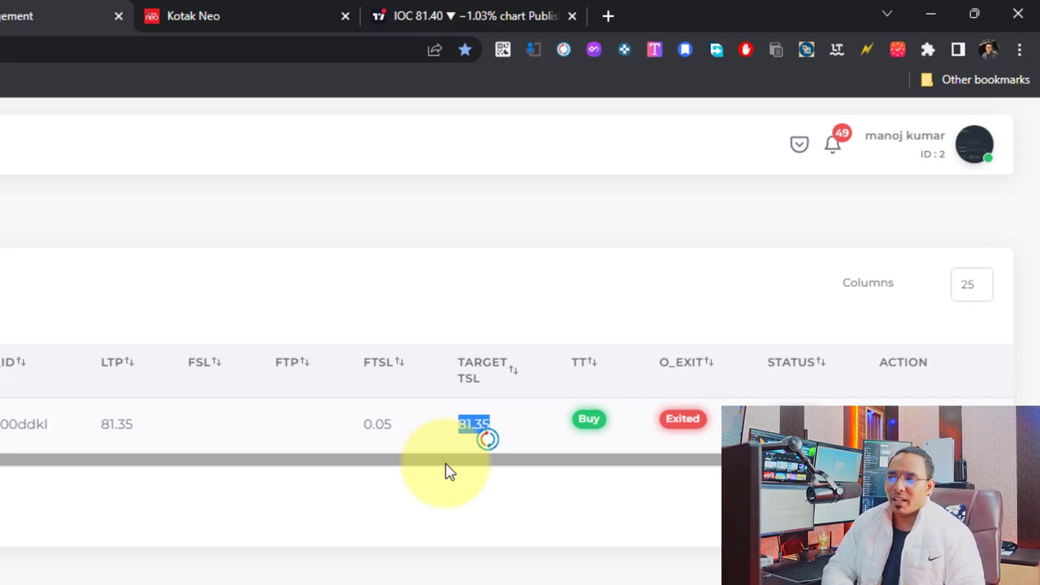
click(376, 422)
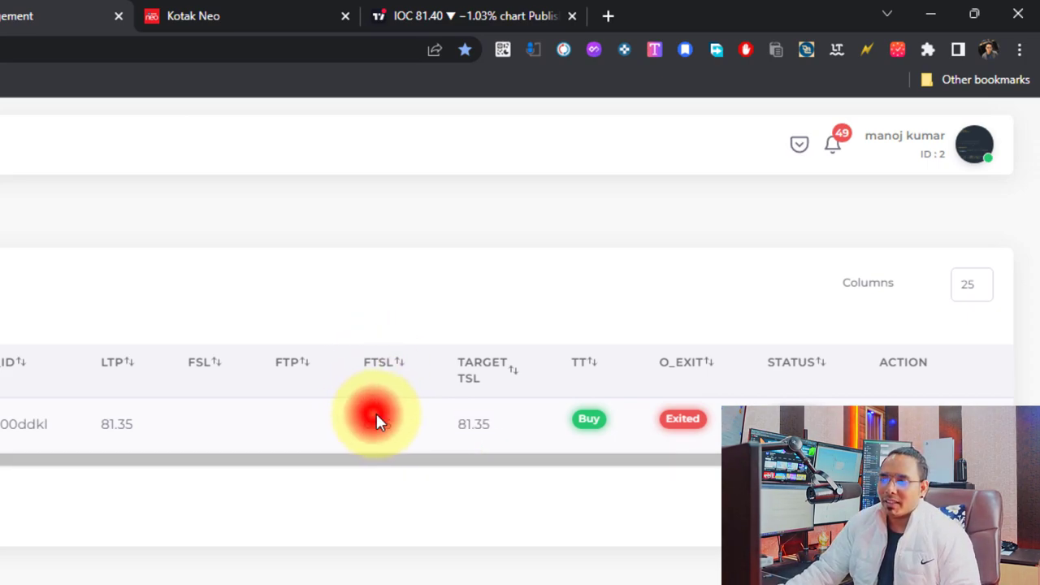
double_click(483, 418)
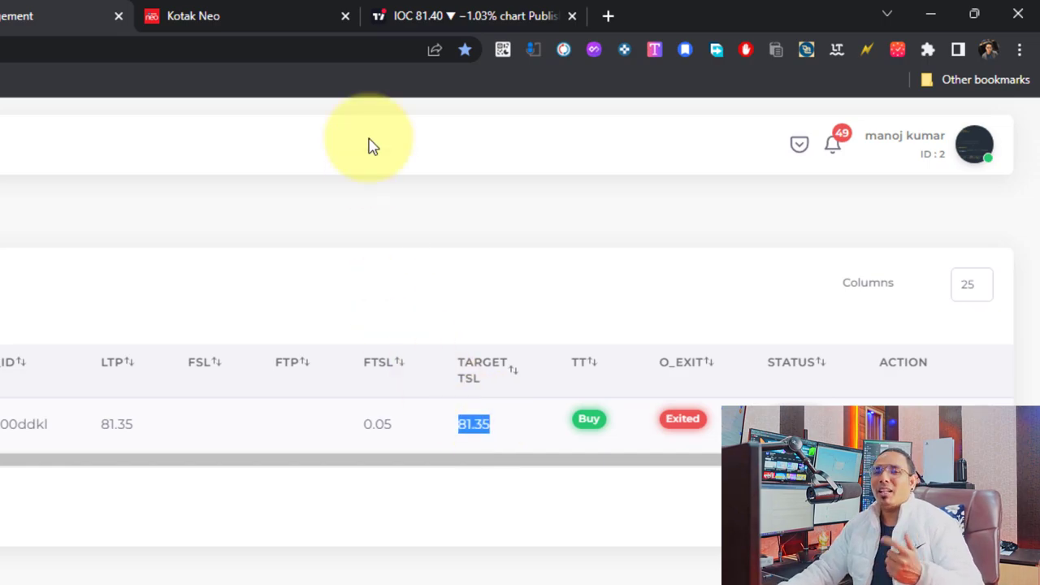
Step: Switch to TradingView, dismiss the IOC alert notification and move the horizontal line up to about 82.05 to rearm the alert
click(439, 15)
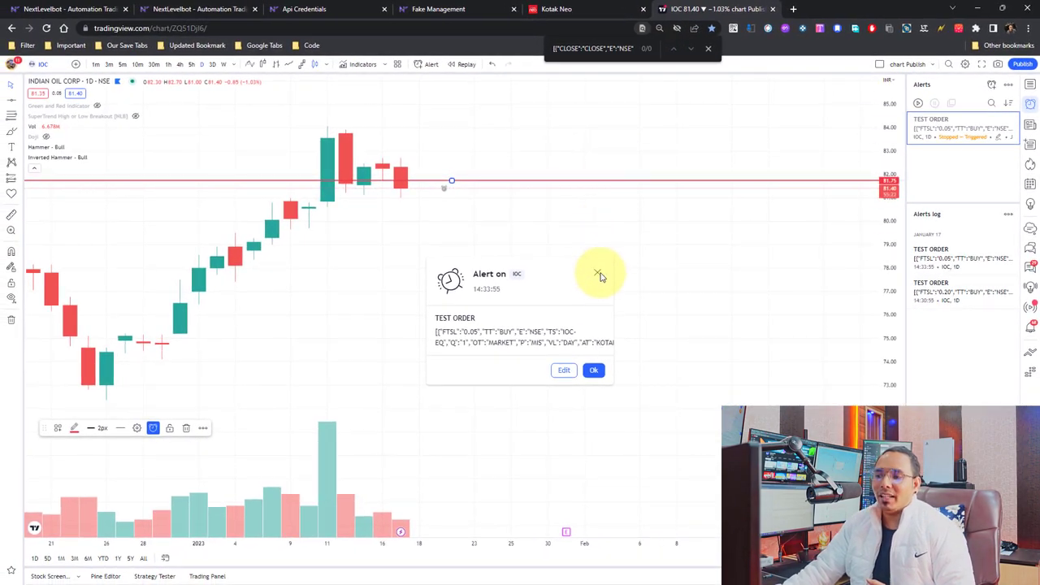
click(597, 276)
drag(452, 180, 426, 173)
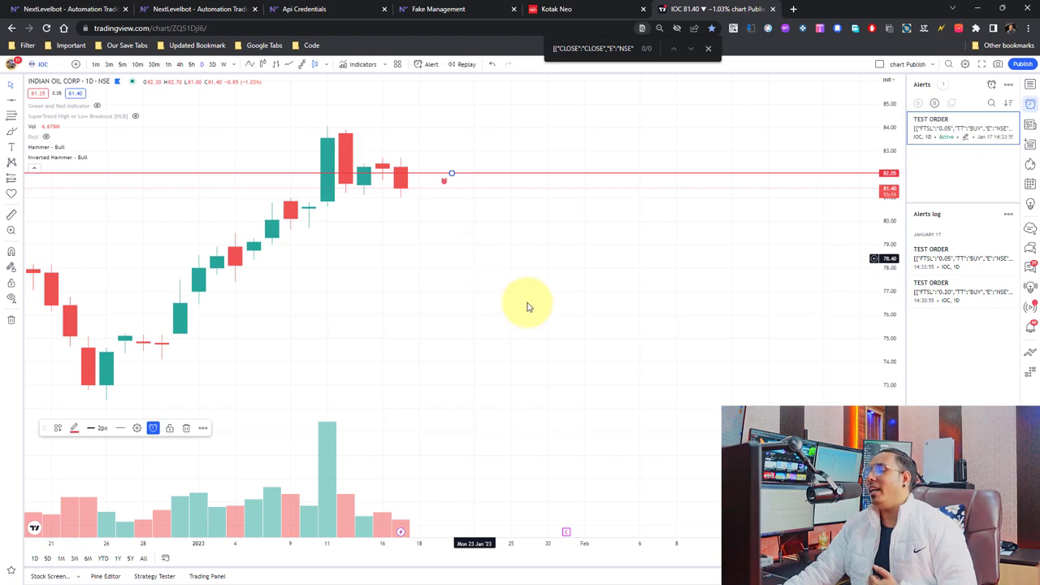
mouse_move(923, 258)
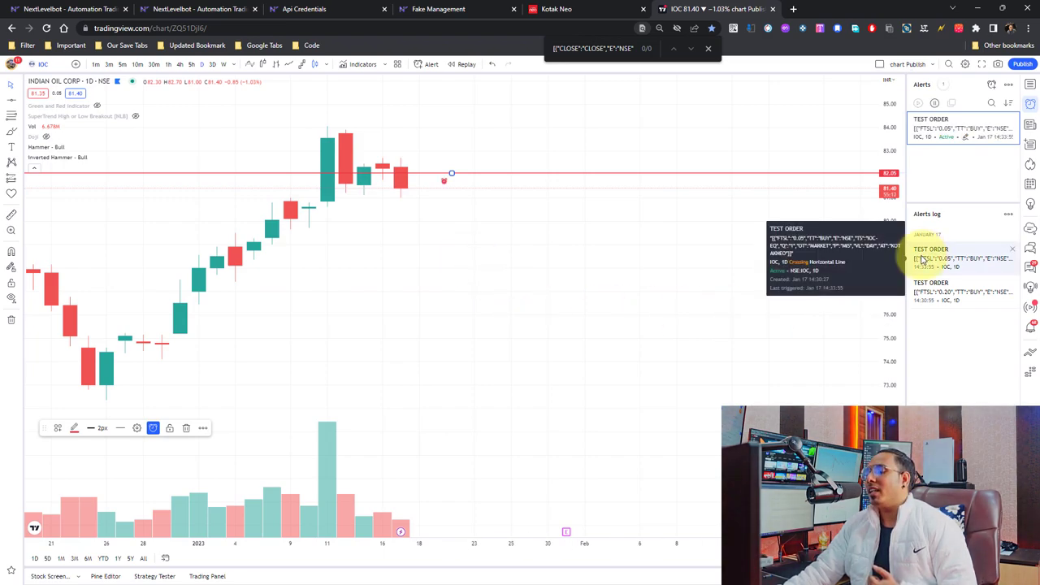
Step: Reload Fake Management to look for the new IOC-EQ entry and its trailing stop loss columns
click(465, 11)
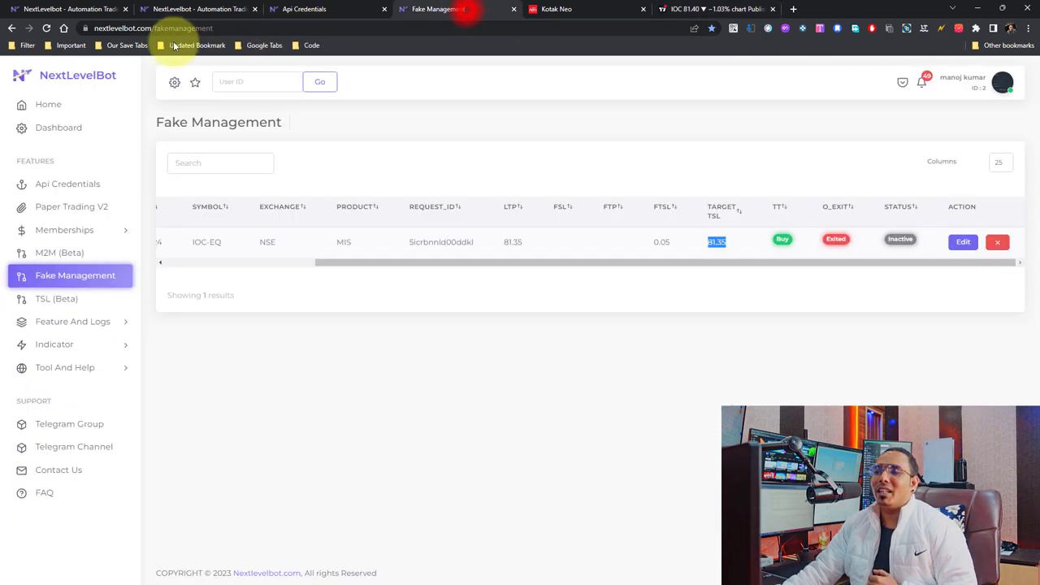
click(48, 29)
drag(747, 260, 877, 262)
click(46, 28)
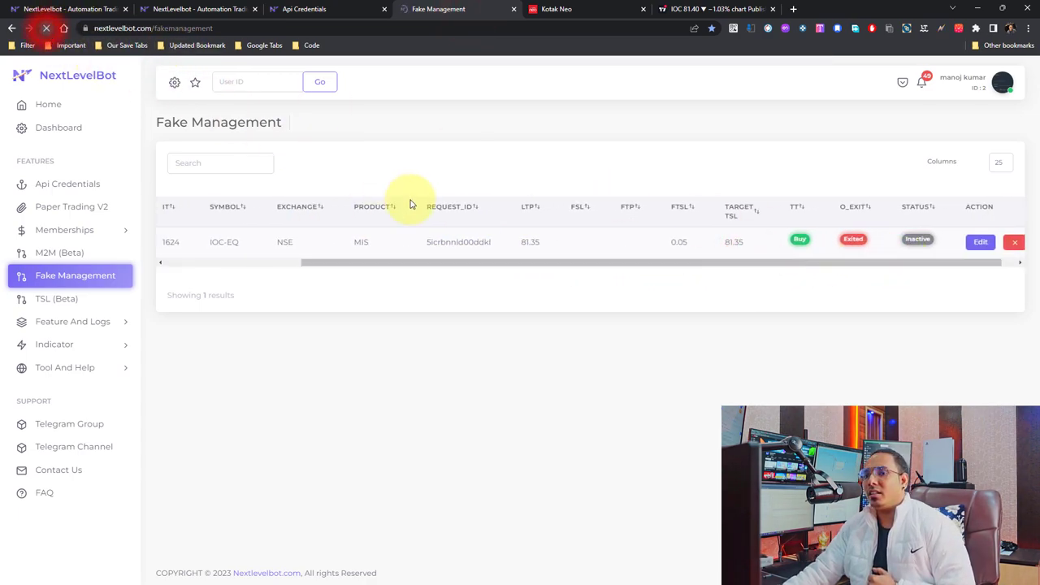
drag(824, 294, 1014, 307)
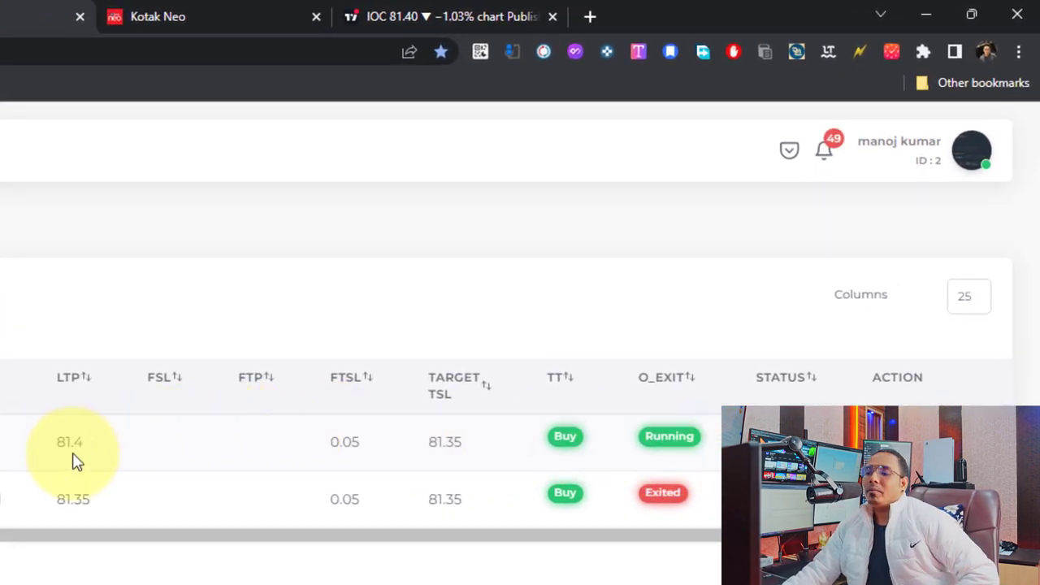
Step: Examine the running IOC-EQ entry's LTP, Target TSL and FTSL values, reloading Fake Management to look for changes
double_click(74, 441)
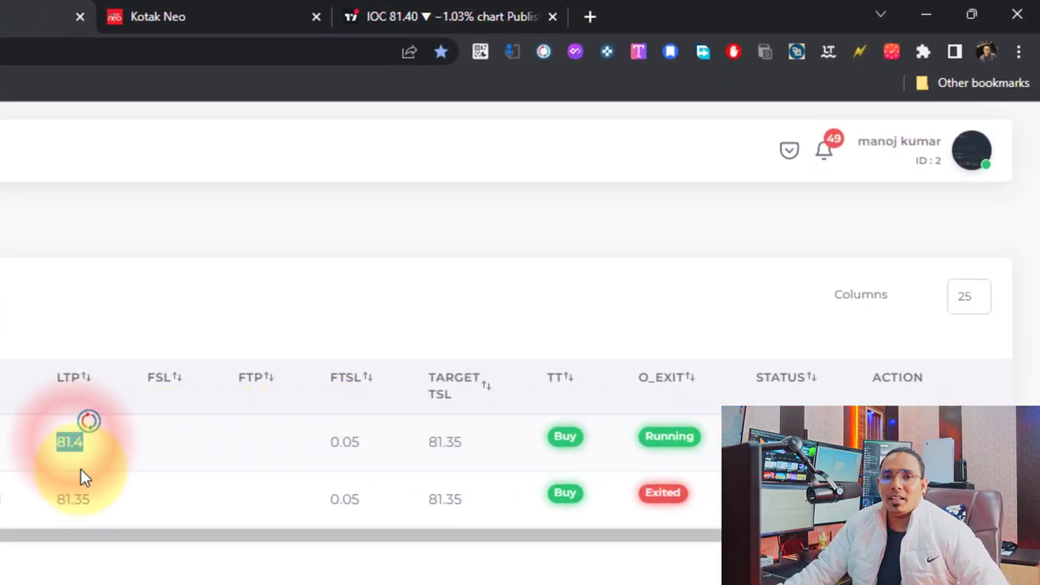
double_click(448, 443)
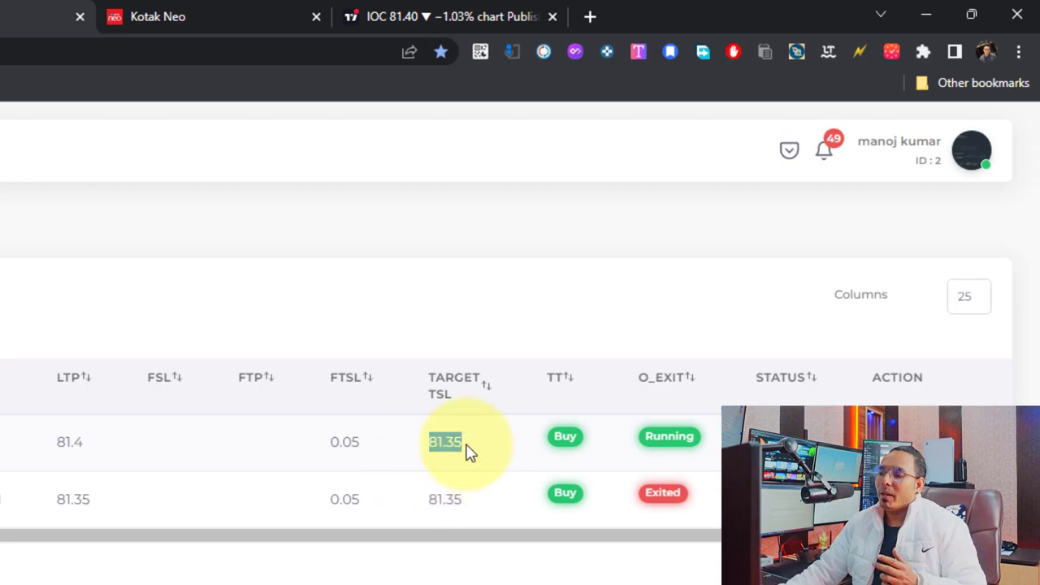
double_click(345, 440)
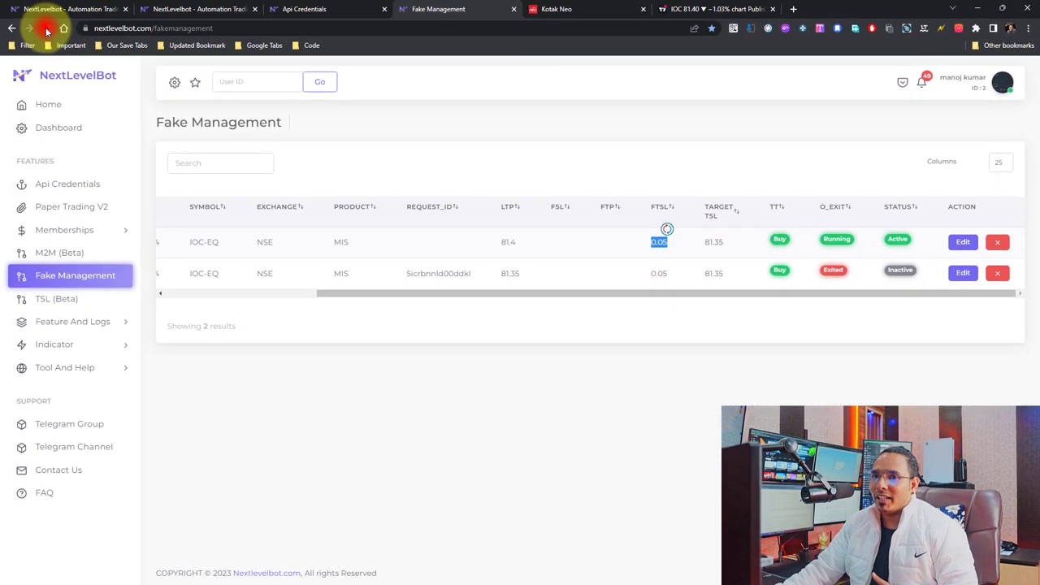
click(47, 29)
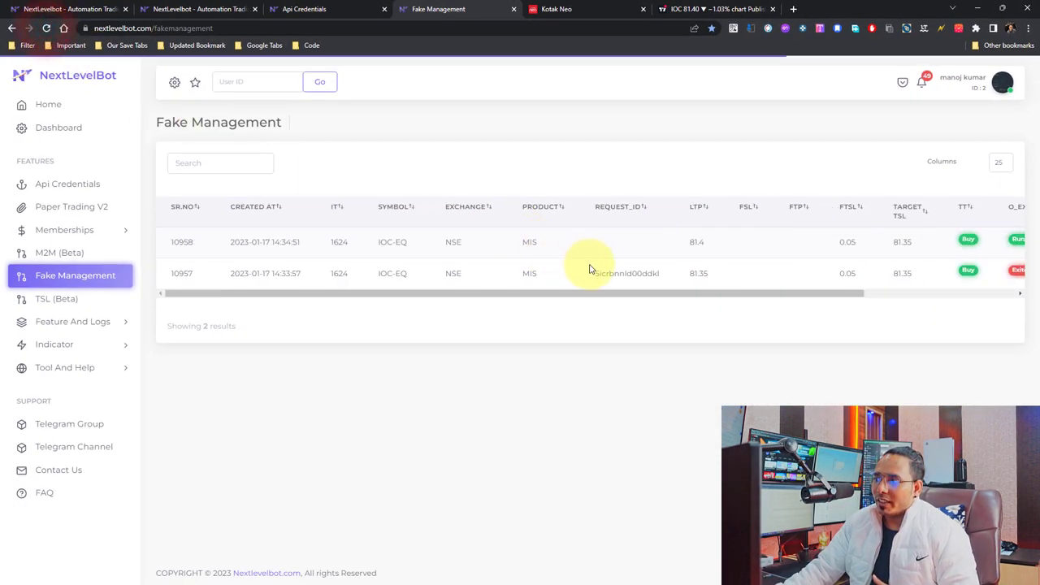
drag(627, 294, 864, 292)
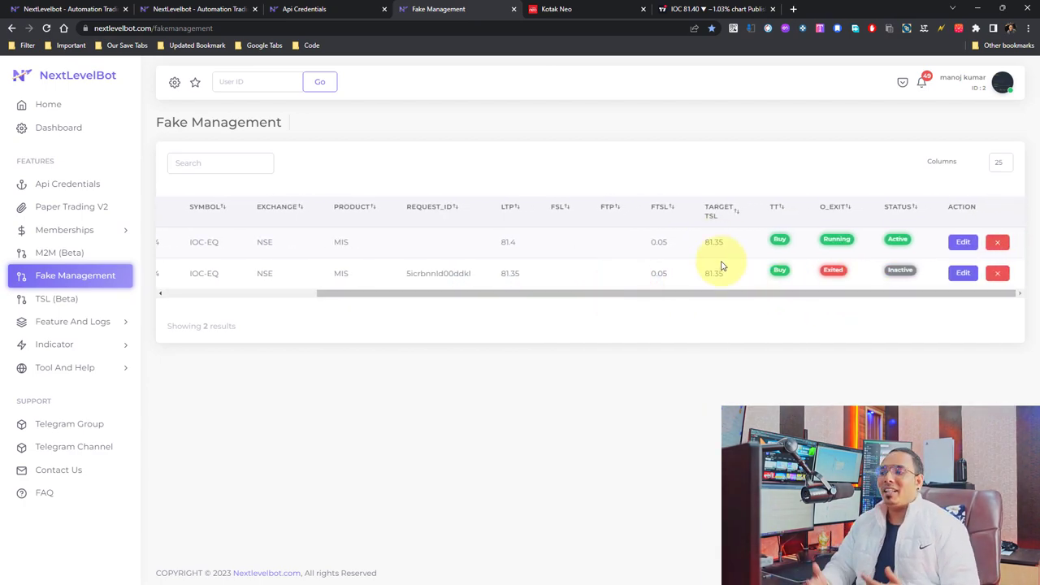
Step: Reload Kotak Neo and reopen the portfolio positions to recheck the IOC holding
click(584, 9)
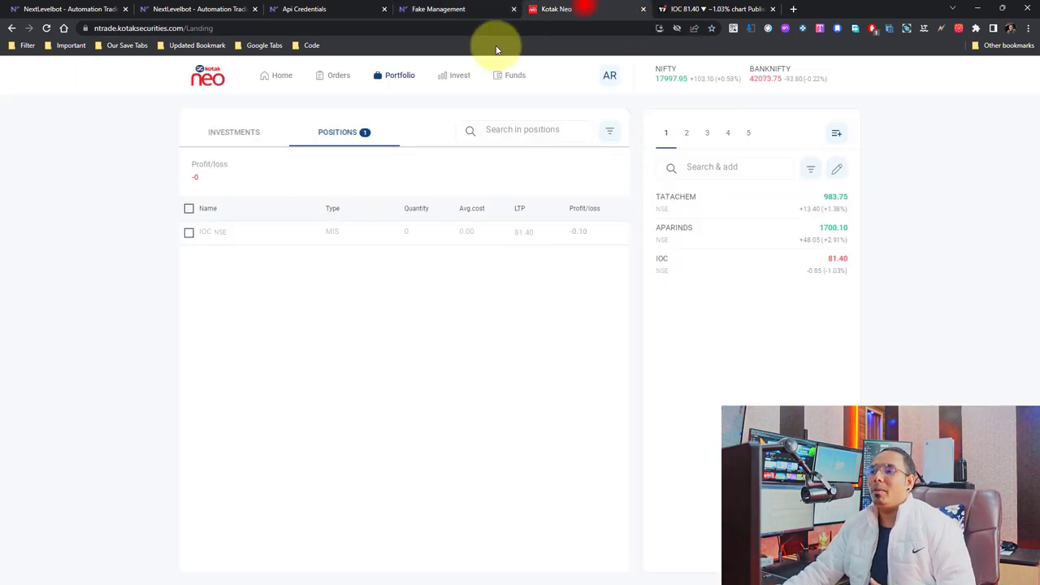
click(46, 28)
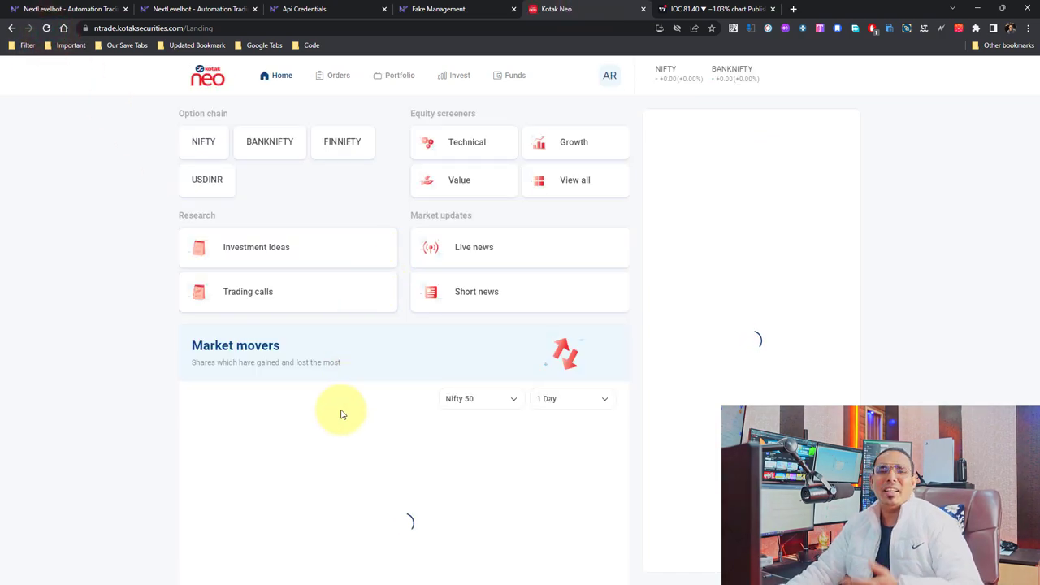
click(400, 81)
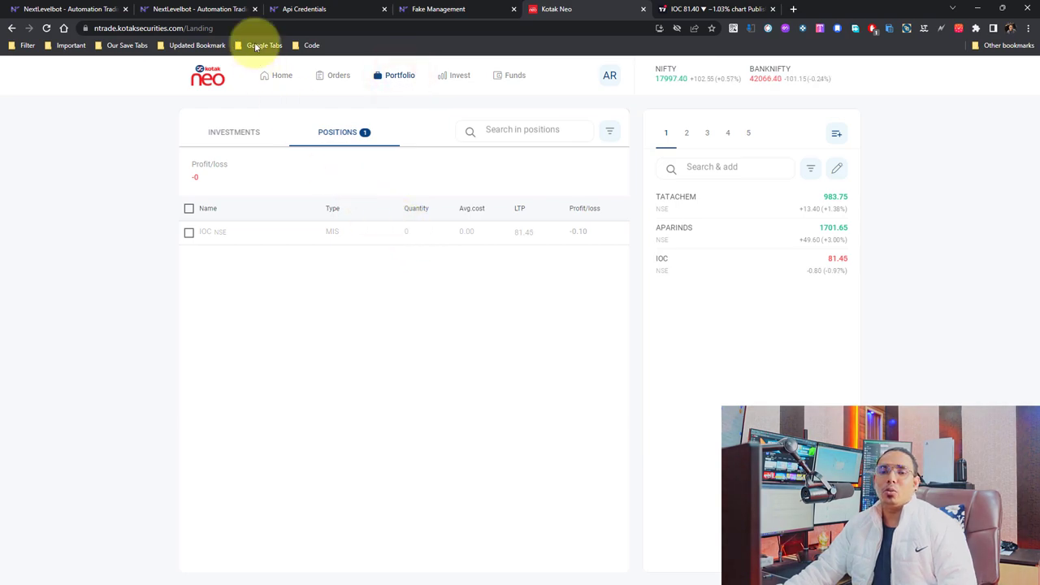
Step: Return to Fake Management and check the newest IOC-EQ entry's Target TSL, O_EXIT and Status columns
click(199, 9)
click(475, 9)
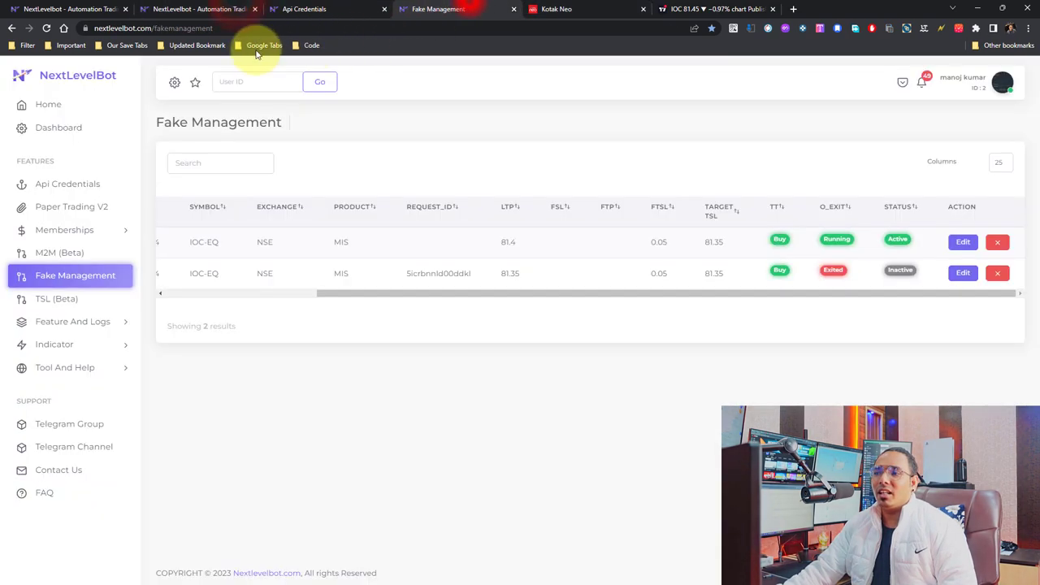
drag(592, 294, 759, 295)
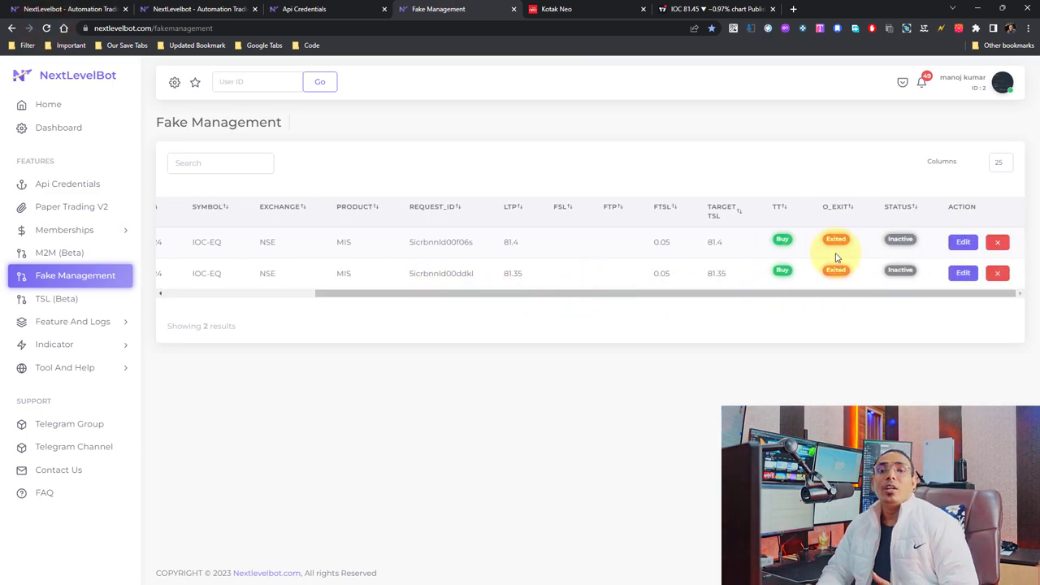